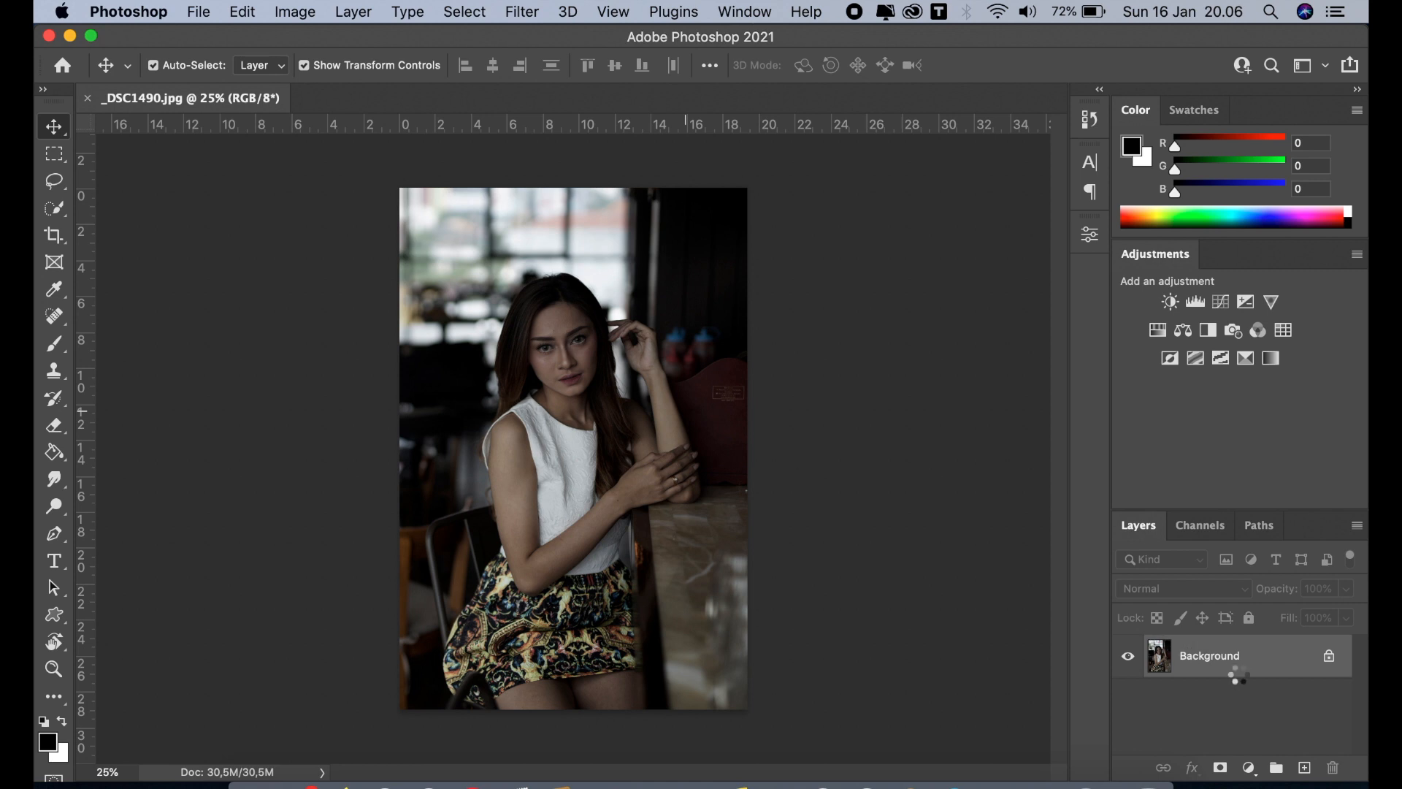
# Duplicate the Background layer and open the copy in the Camera Raw Filter
pyautogui.moveTo(1264, 665); pyautogui.dragTo(1304, 767)
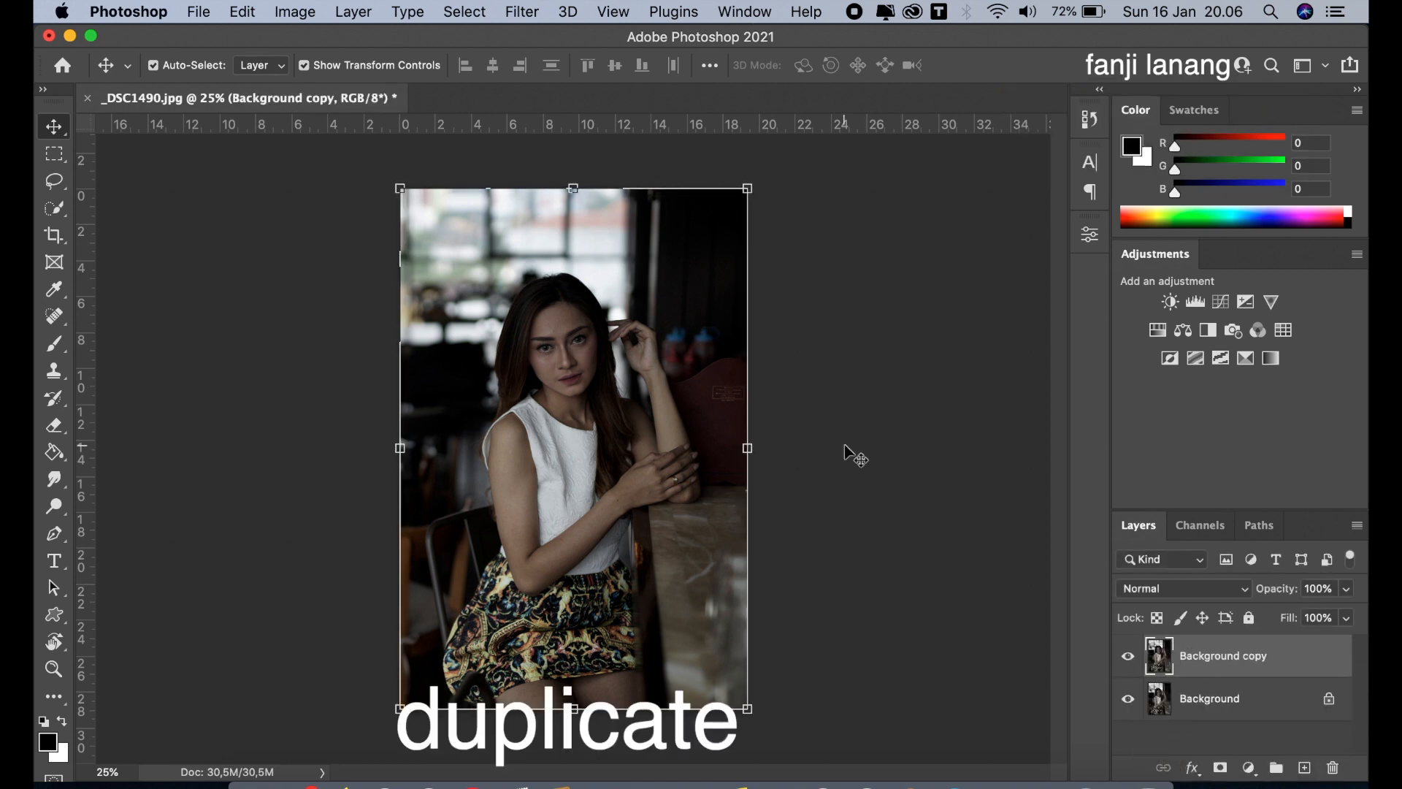
pyautogui.click(523, 13)
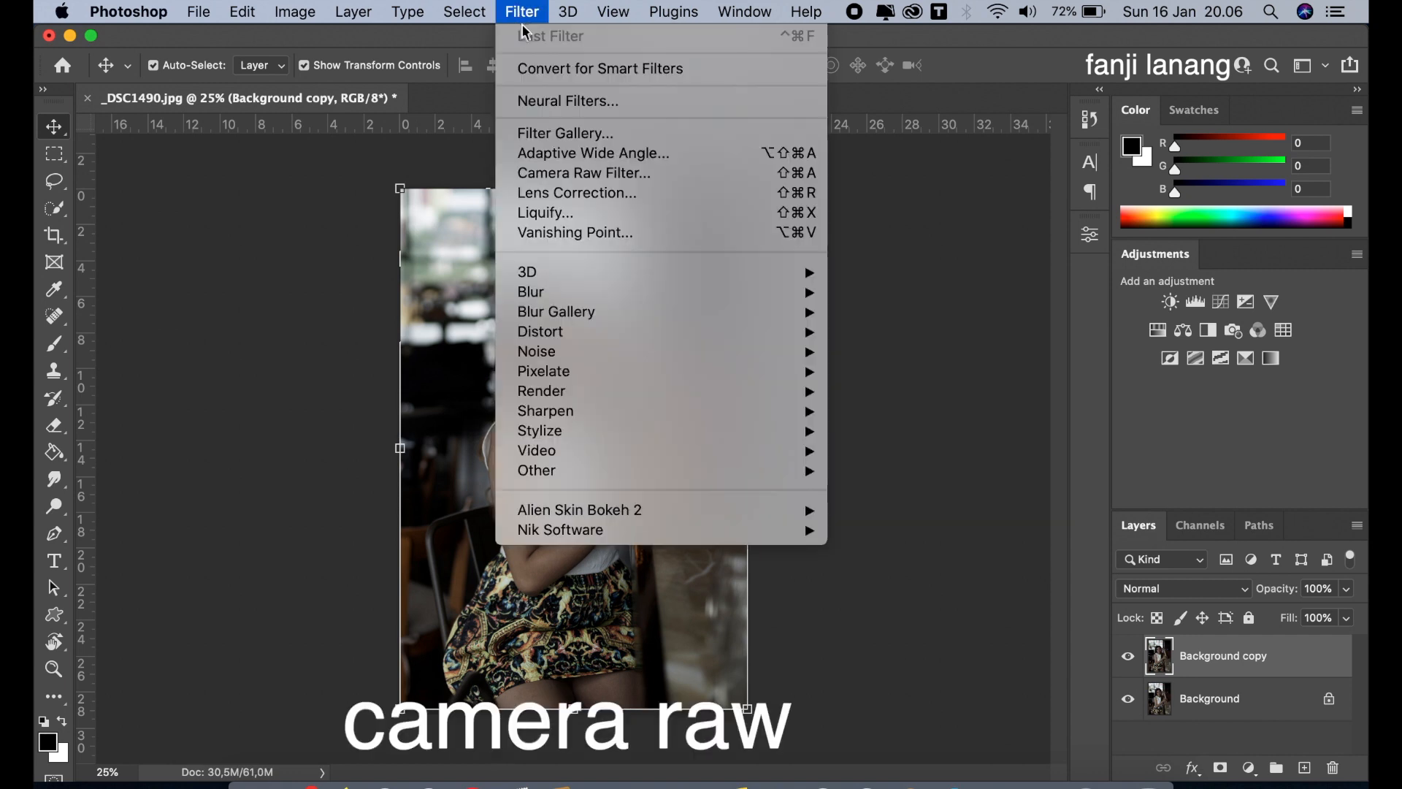
pyautogui.click(581, 177)
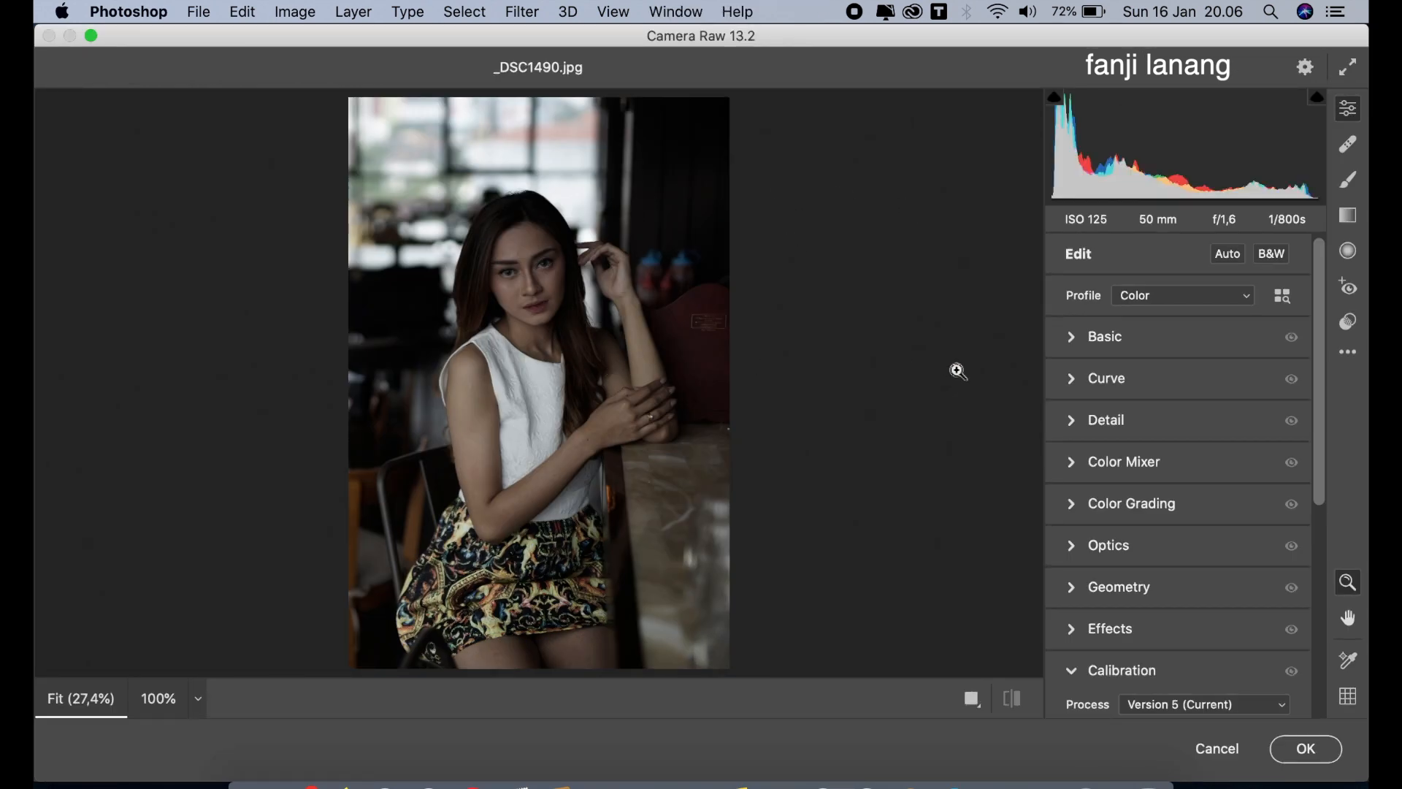
# Brighten the portrait in the Basic adjustments by setting Shadows to +66 and Exposure to +0,35
pyautogui.click(1077, 340)
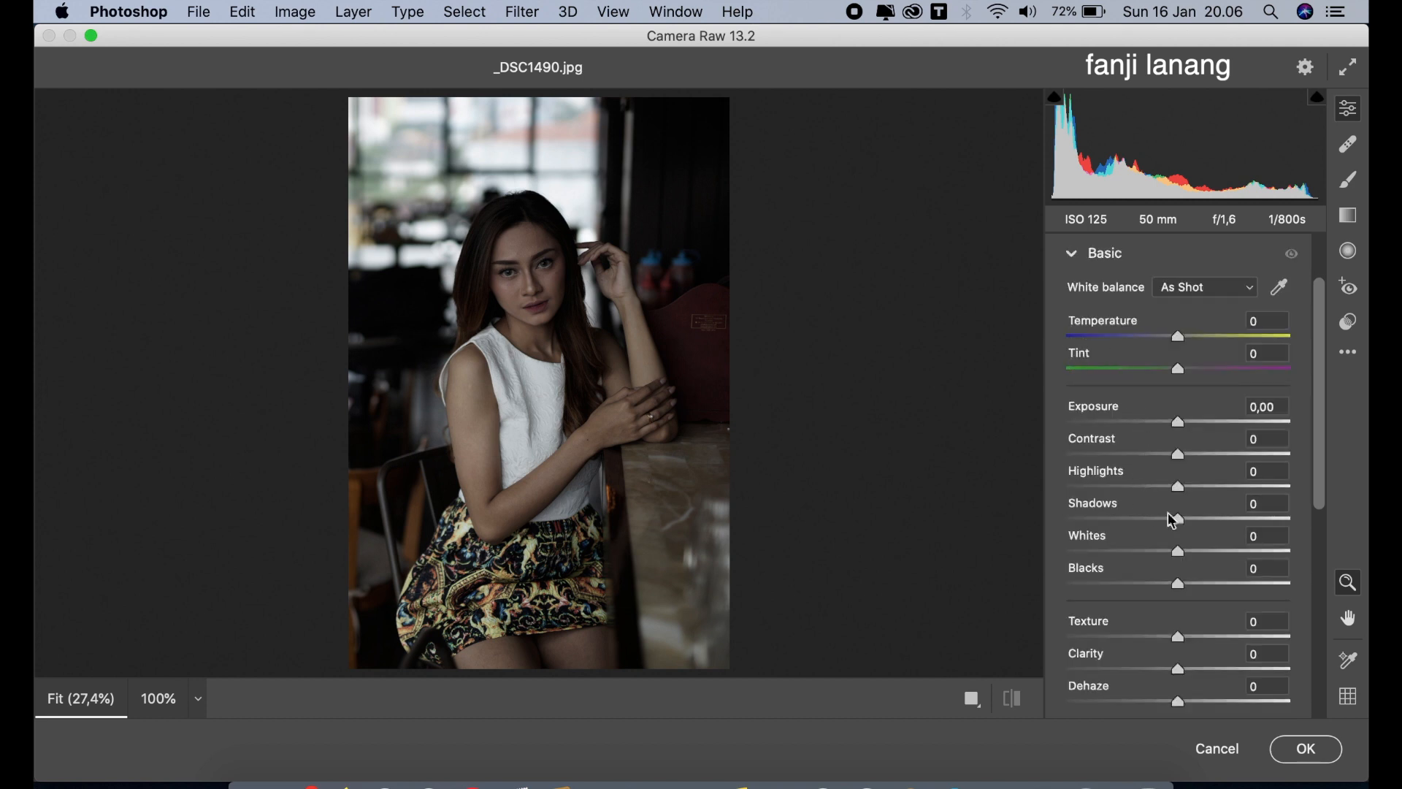
pyautogui.moveTo(1181, 520); pyautogui.dragTo(1252, 525)
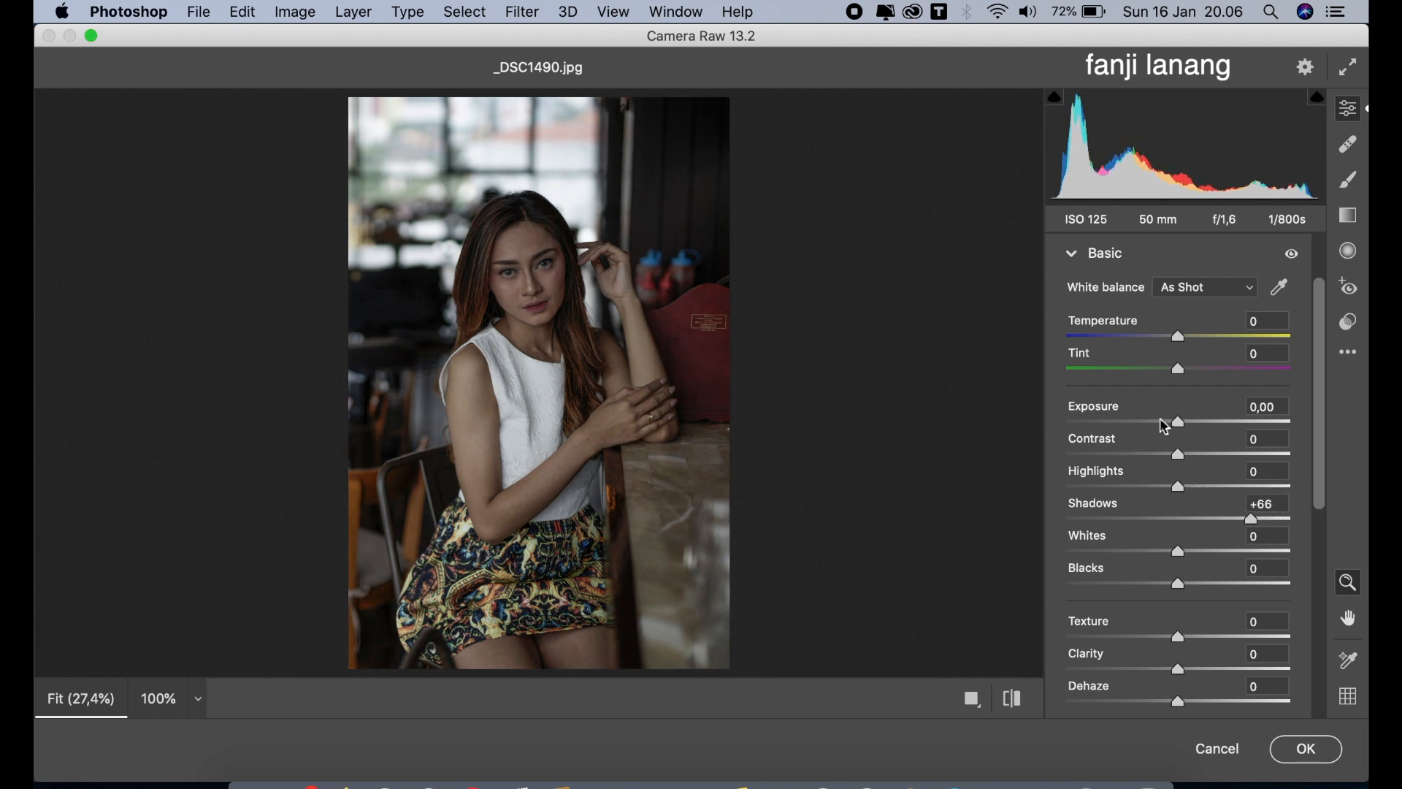
pyautogui.moveTo(1191, 428); pyautogui.dragTo(1190, 435)
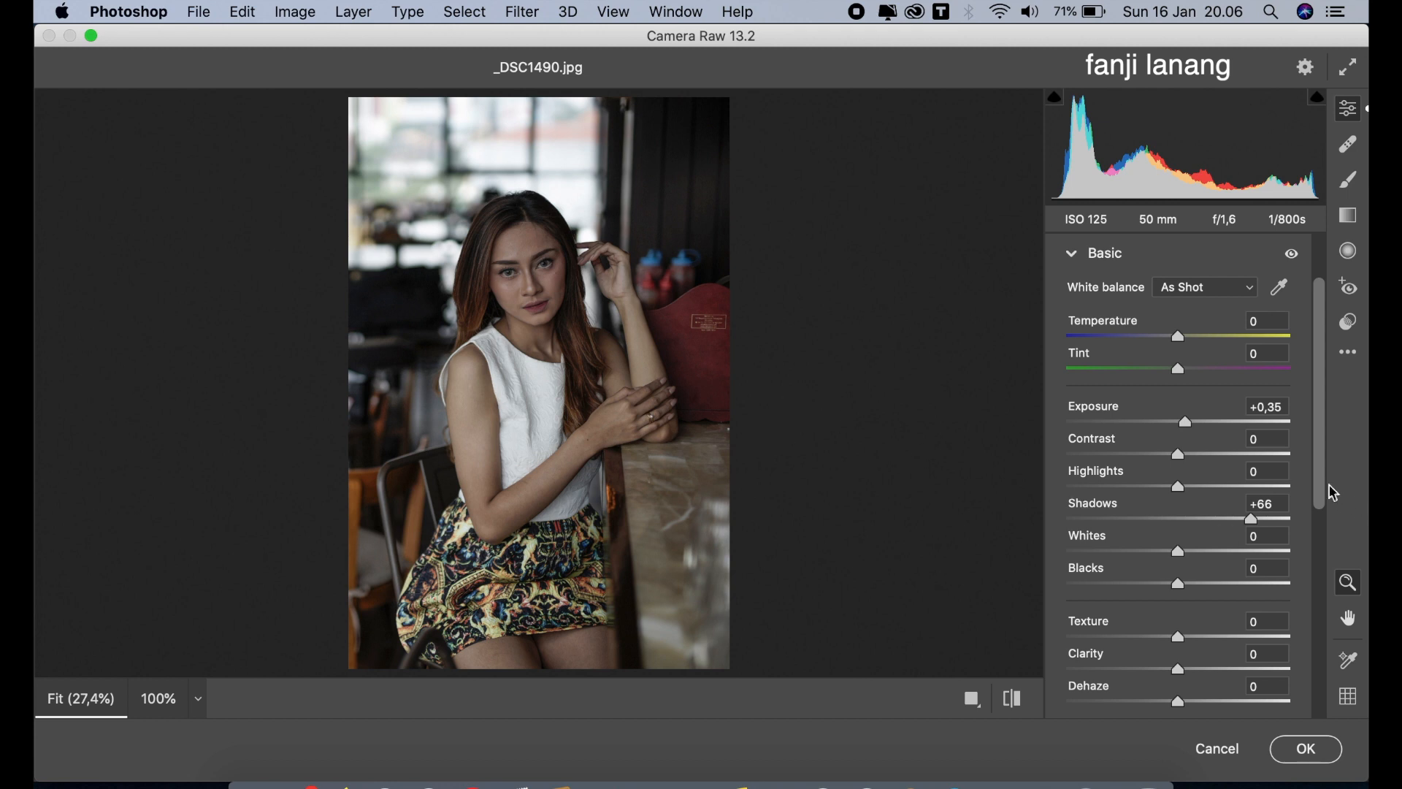
# Set Vibrance to +20 and Saturation to +15, and compare the photo with and without the Basic adjustments
pyautogui.moveTo(1323, 492); pyautogui.dragTo(1319, 576)
pyautogui.click(1193, 594)
pyautogui.moveTo(1194, 599); pyautogui.dragTo(1196, 631)
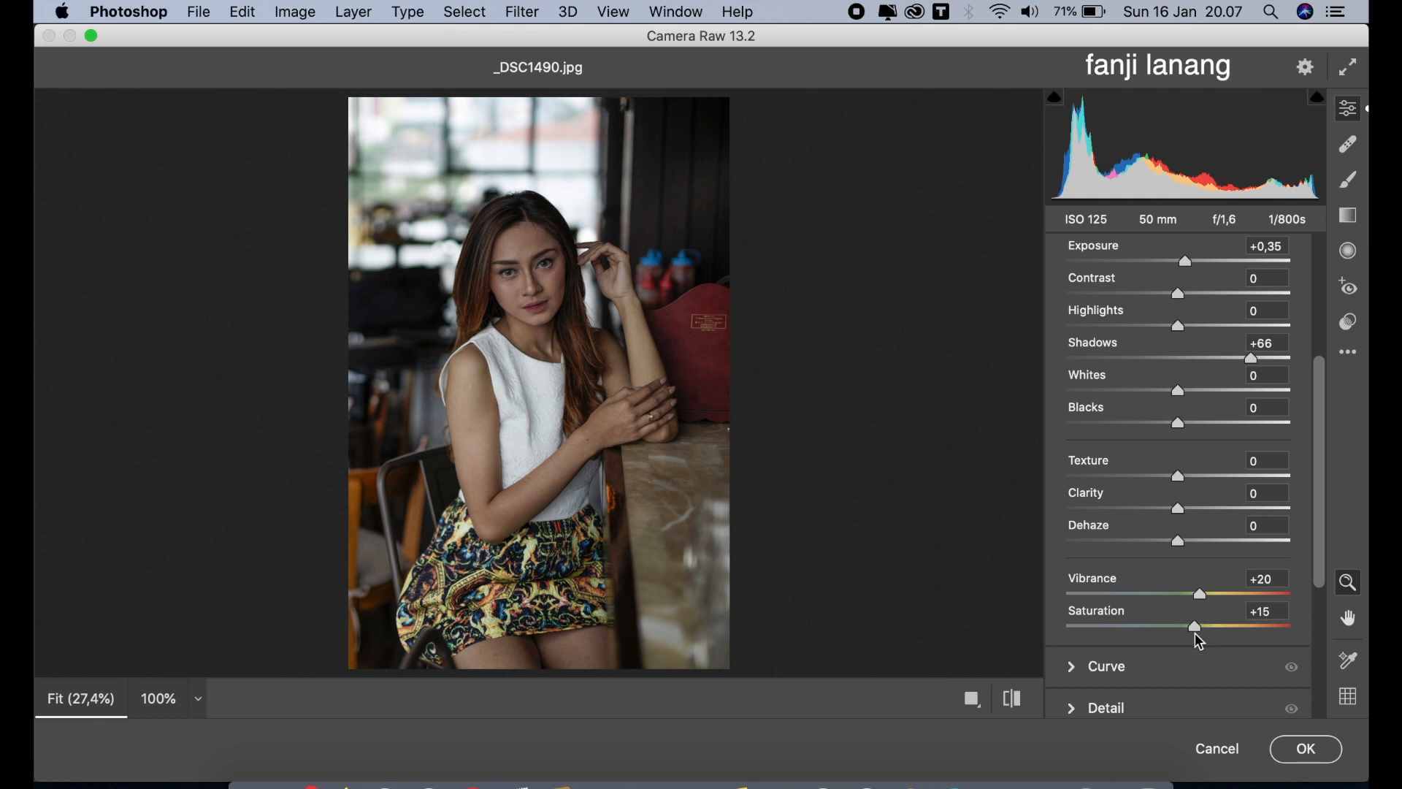
pyautogui.moveTo(1323, 559); pyautogui.dragTo(1325, 435)
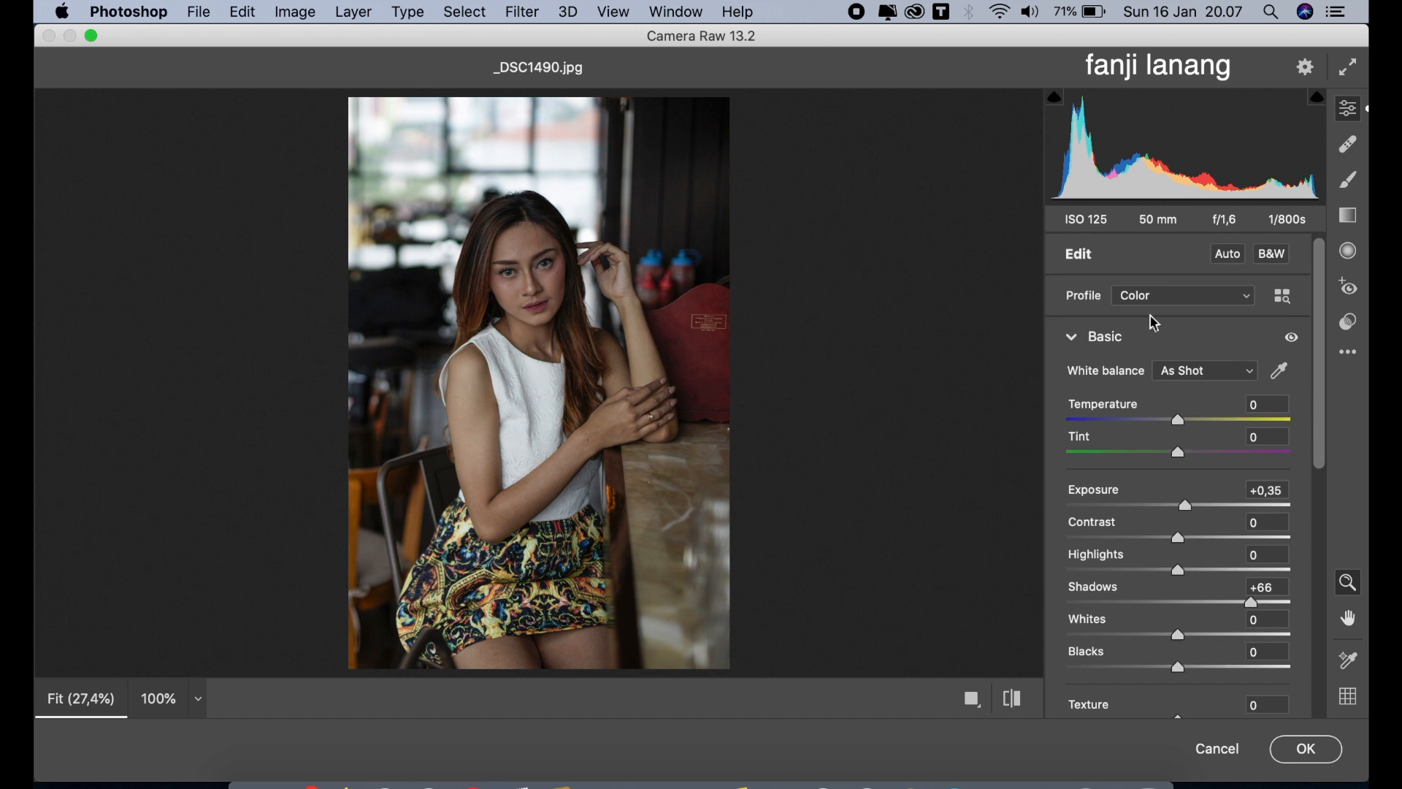
pyautogui.click(1072, 340)
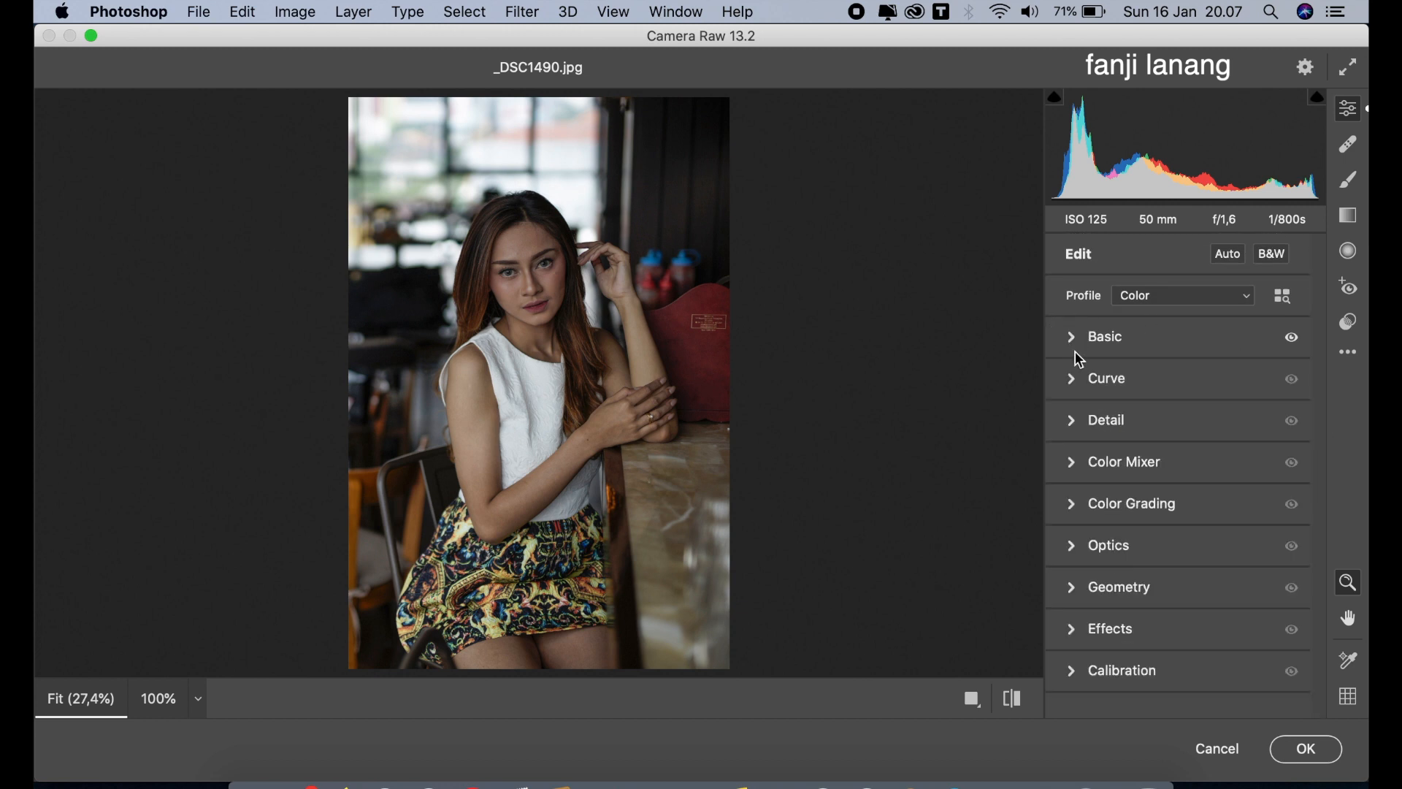
pyautogui.click(1292, 339)
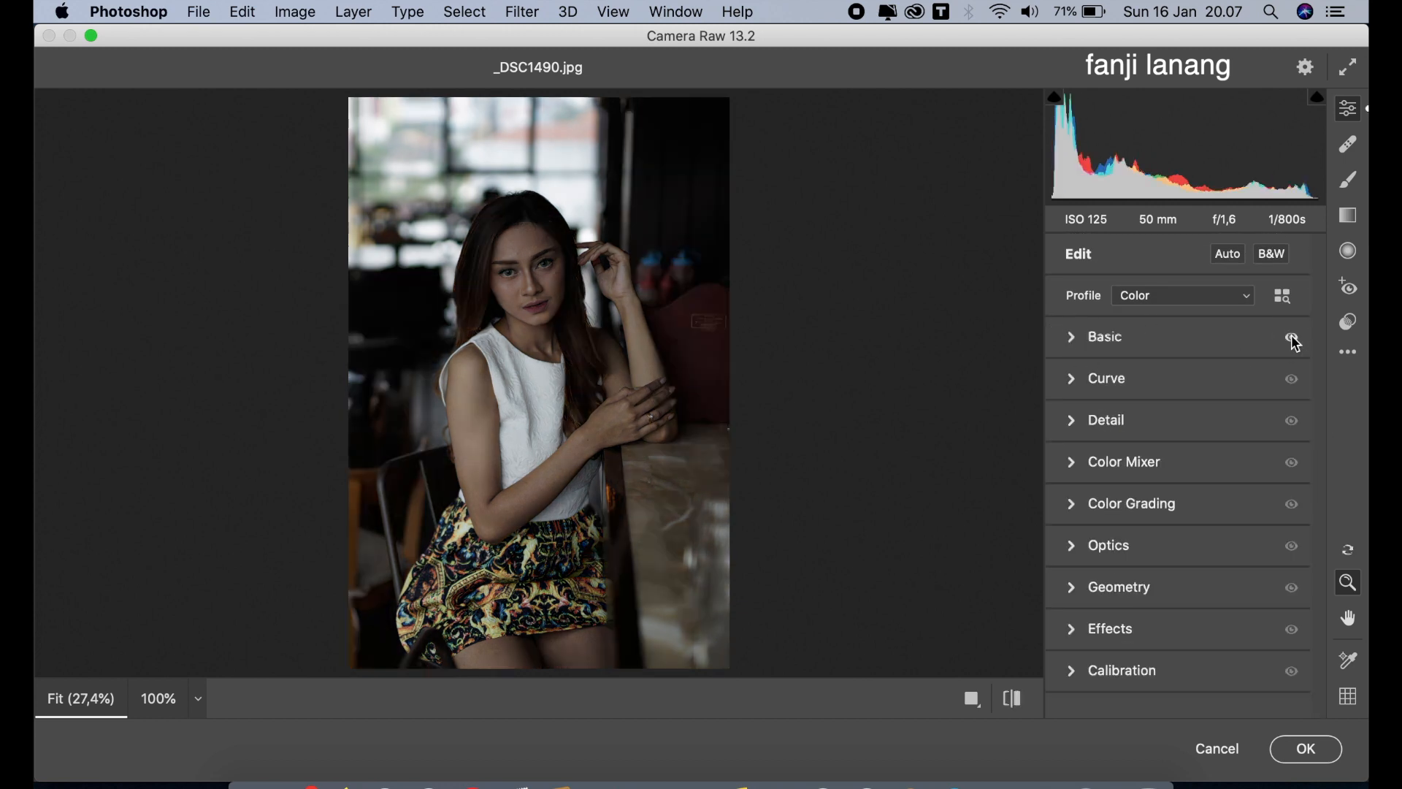
pyautogui.click(1292, 339)
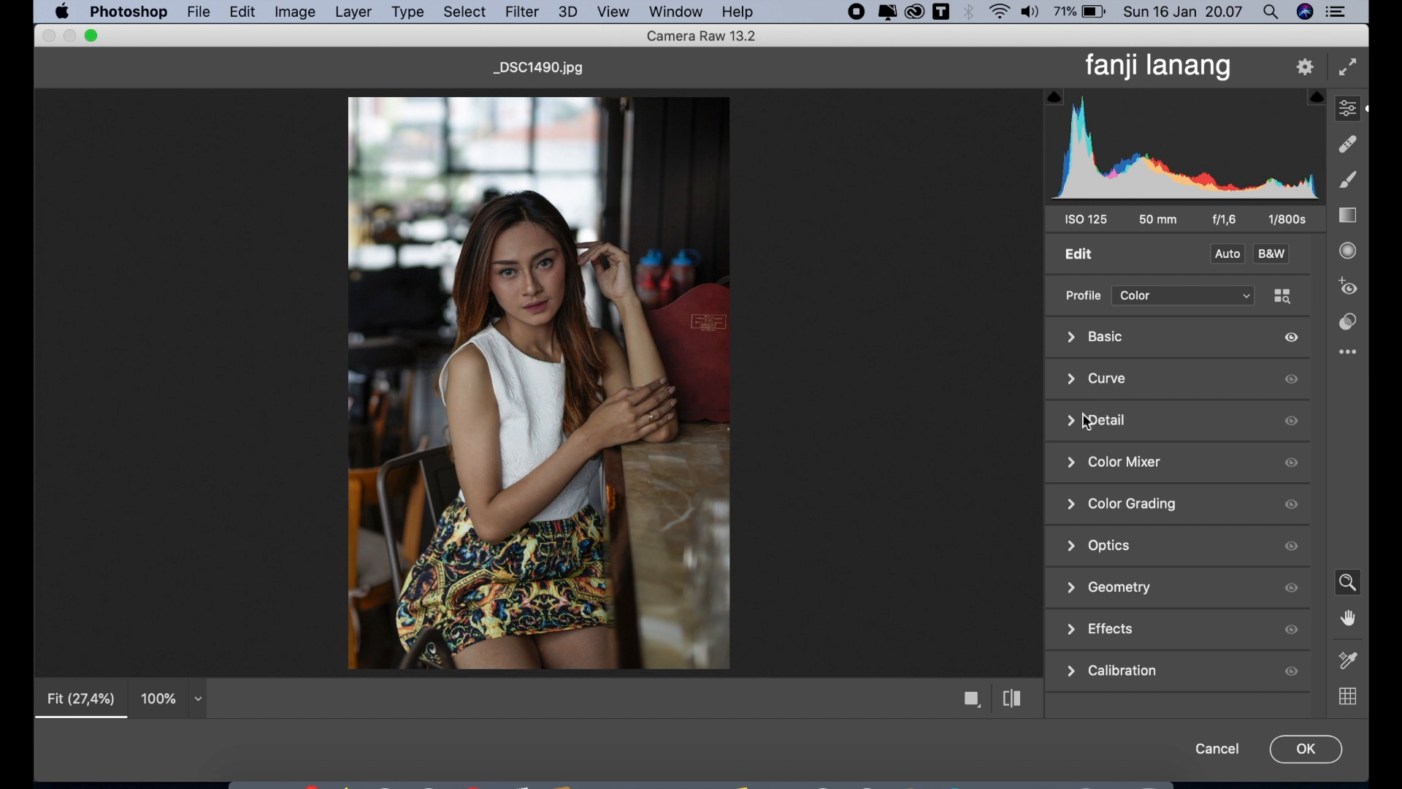
# Shift the Color Mixer hues, setting Oranges to -10 and Yellows to -11
pyautogui.click(1074, 464)
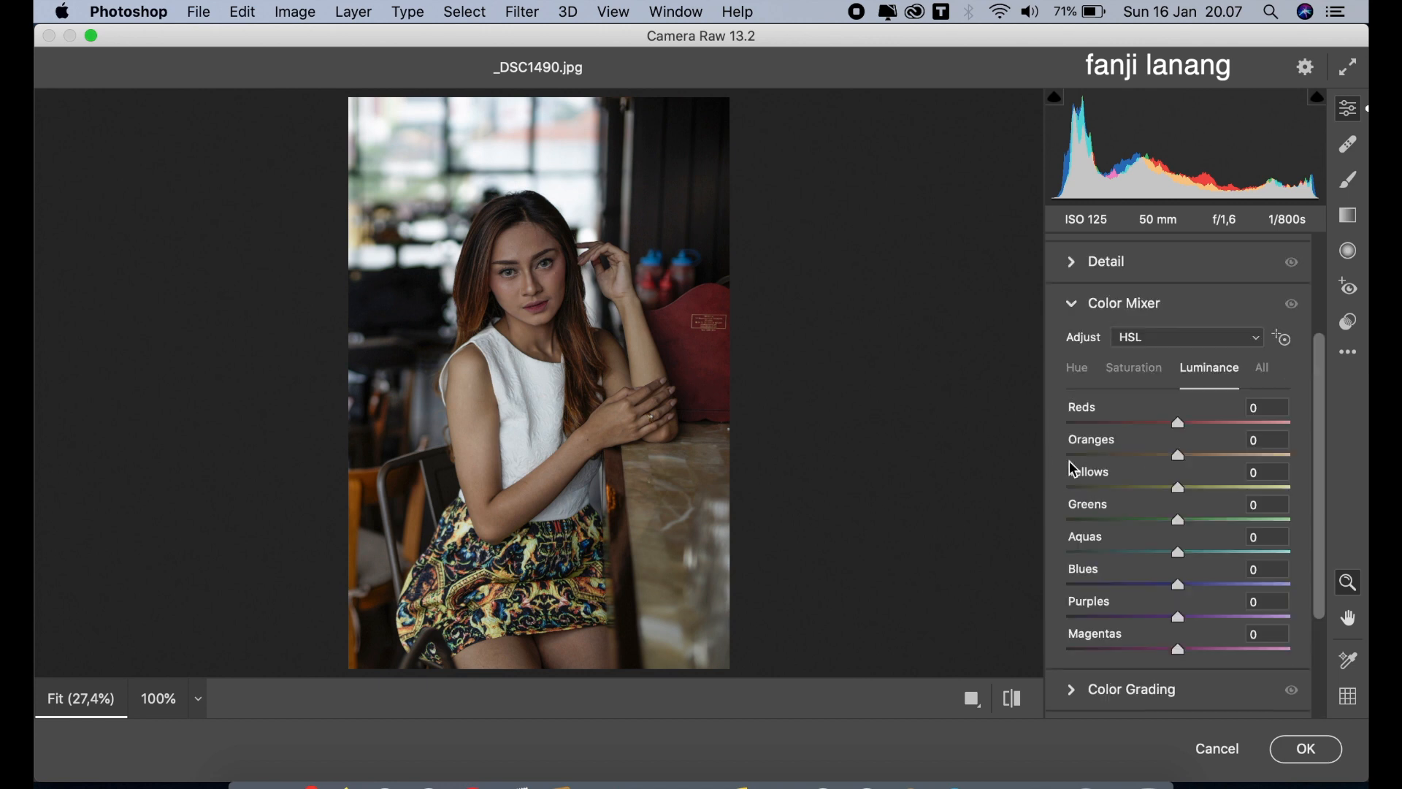
pyautogui.click(1078, 371)
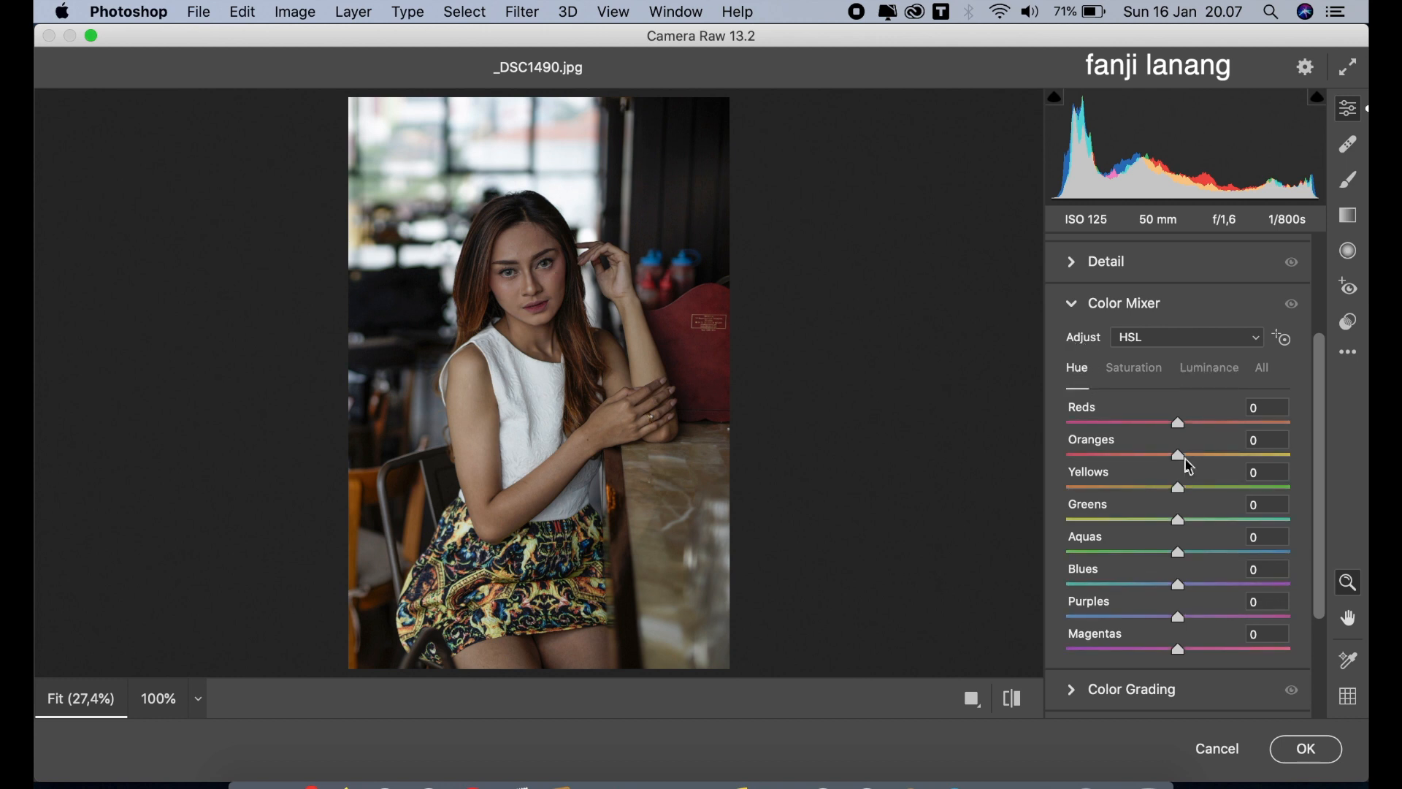
pyautogui.moveTo(1198, 457); pyautogui.dragTo(1169, 494)
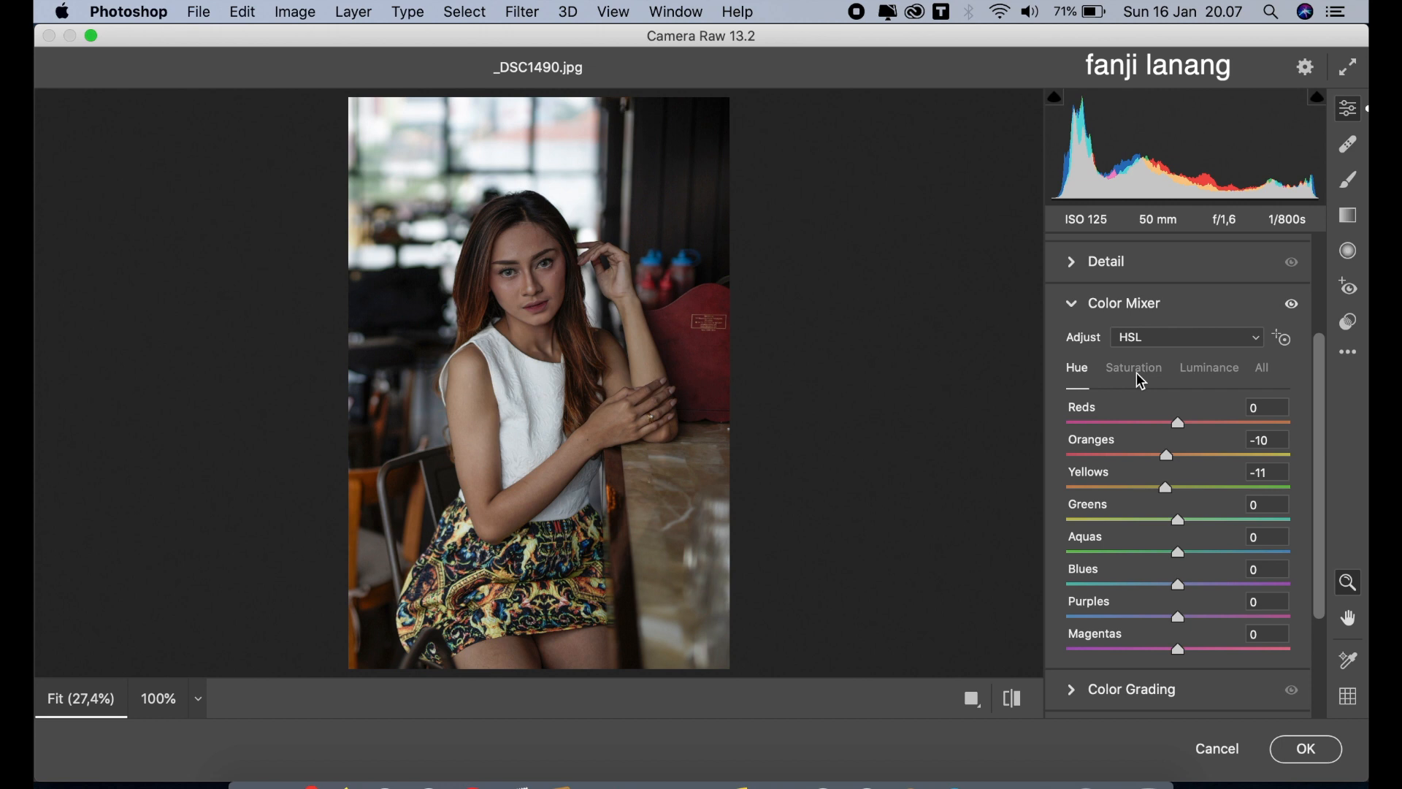
# Adjust the Color Mixer saturation of Oranges and Yellows, and set the Oranges luminance to +10
pyautogui.click(1140, 370)
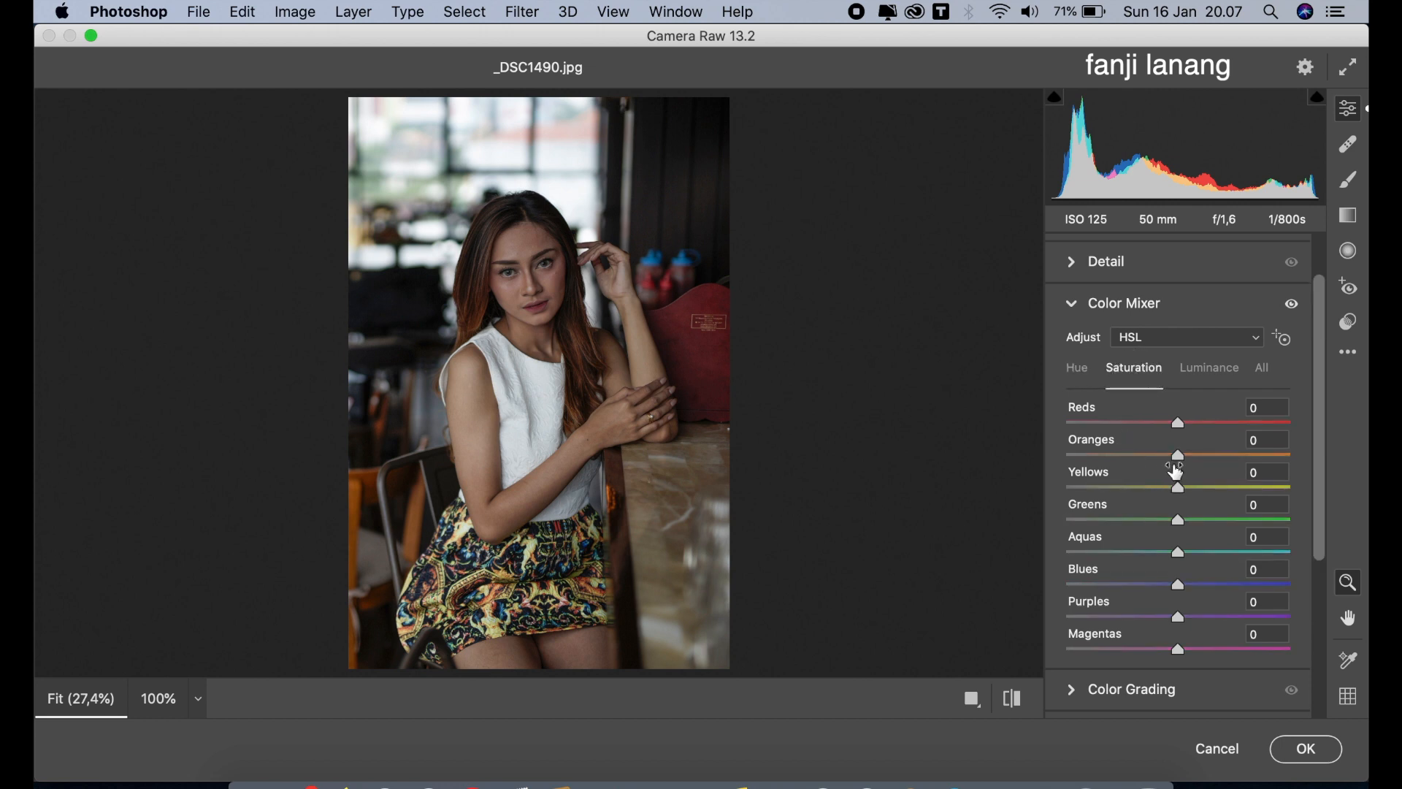
pyautogui.moveTo(1190, 455); pyautogui.dragTo(1191, 487)
pyautogui.click(1201, 371)
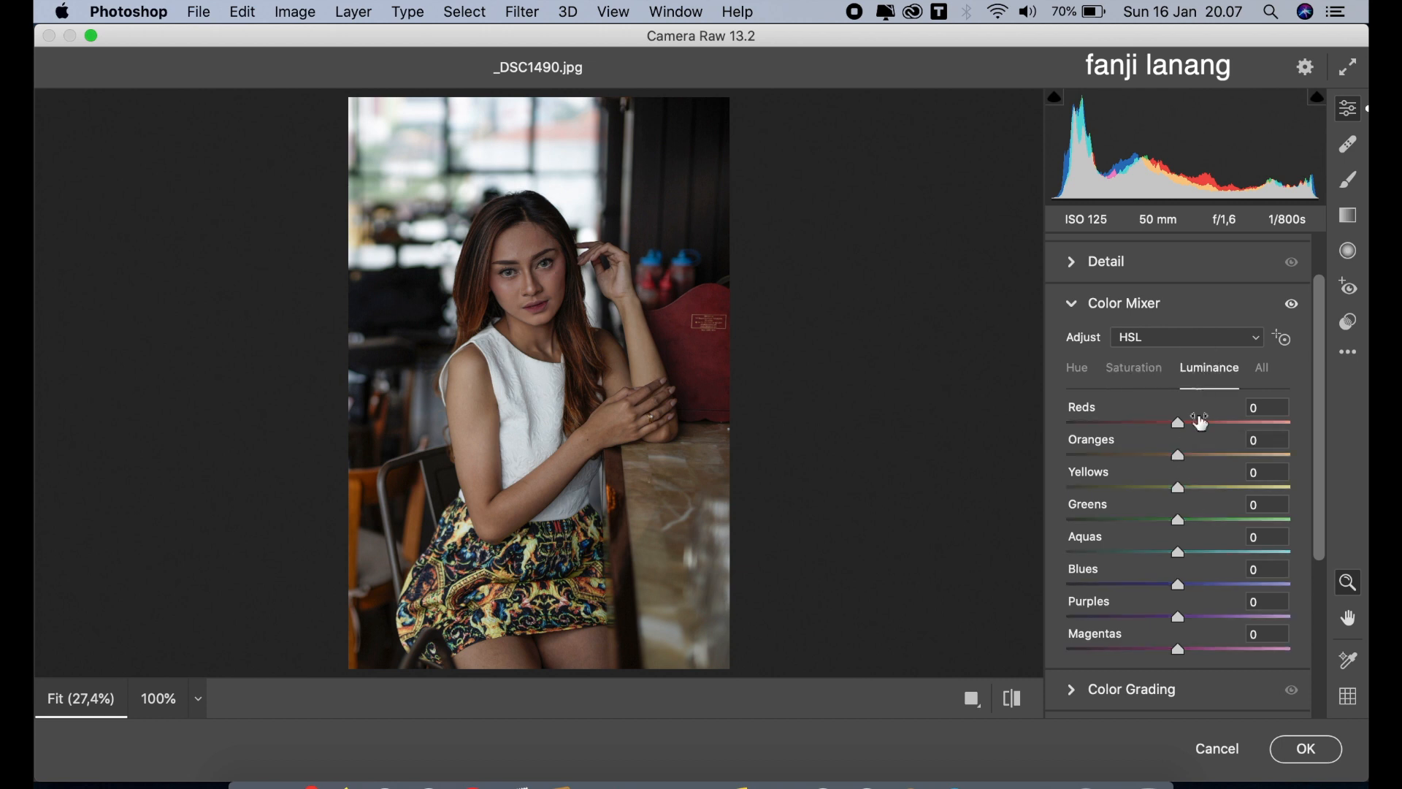
pyautogui.click(1194, 462)
pyautogui.moveTo(1195, 463); pyautogui.dragTo(1188, 471)
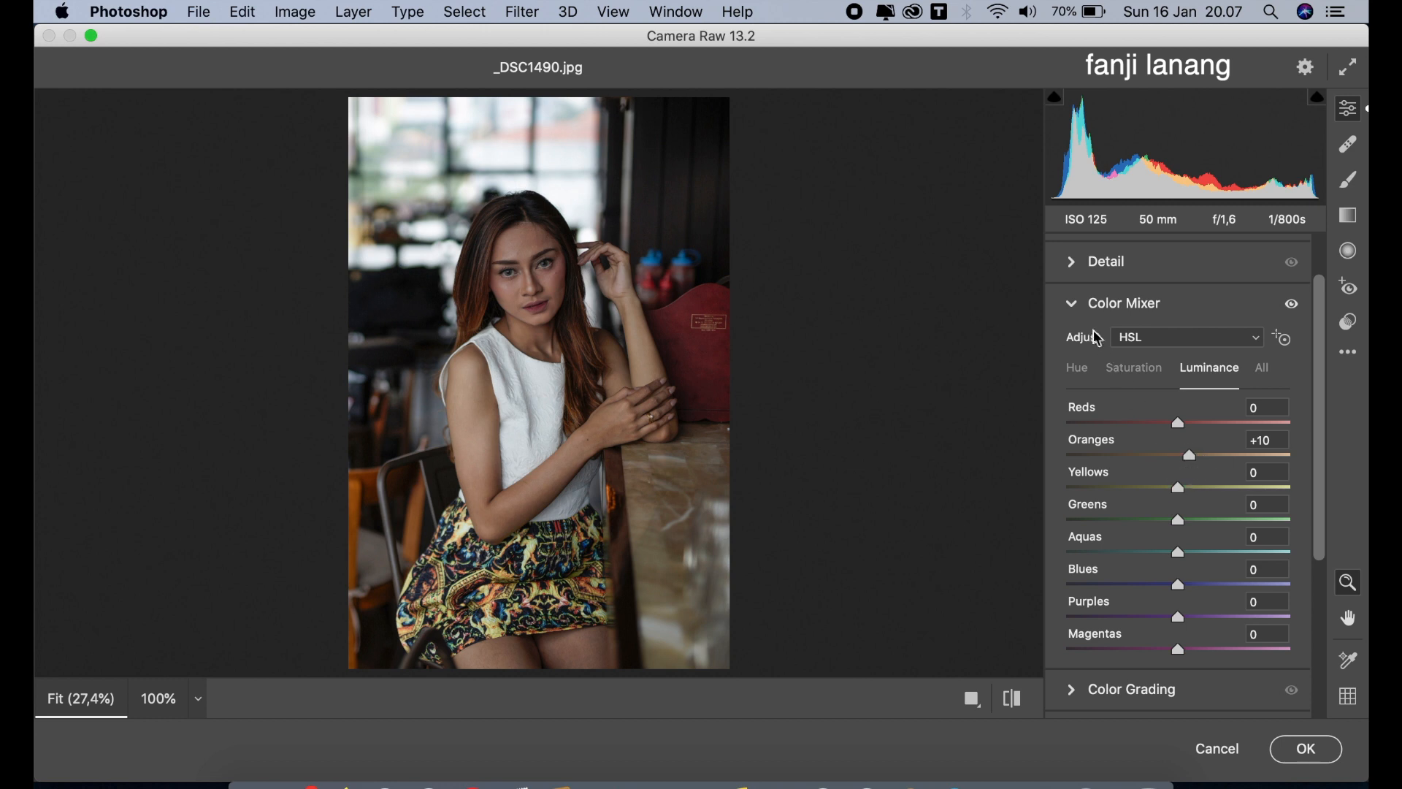
pyautogui.click(1071, 304)
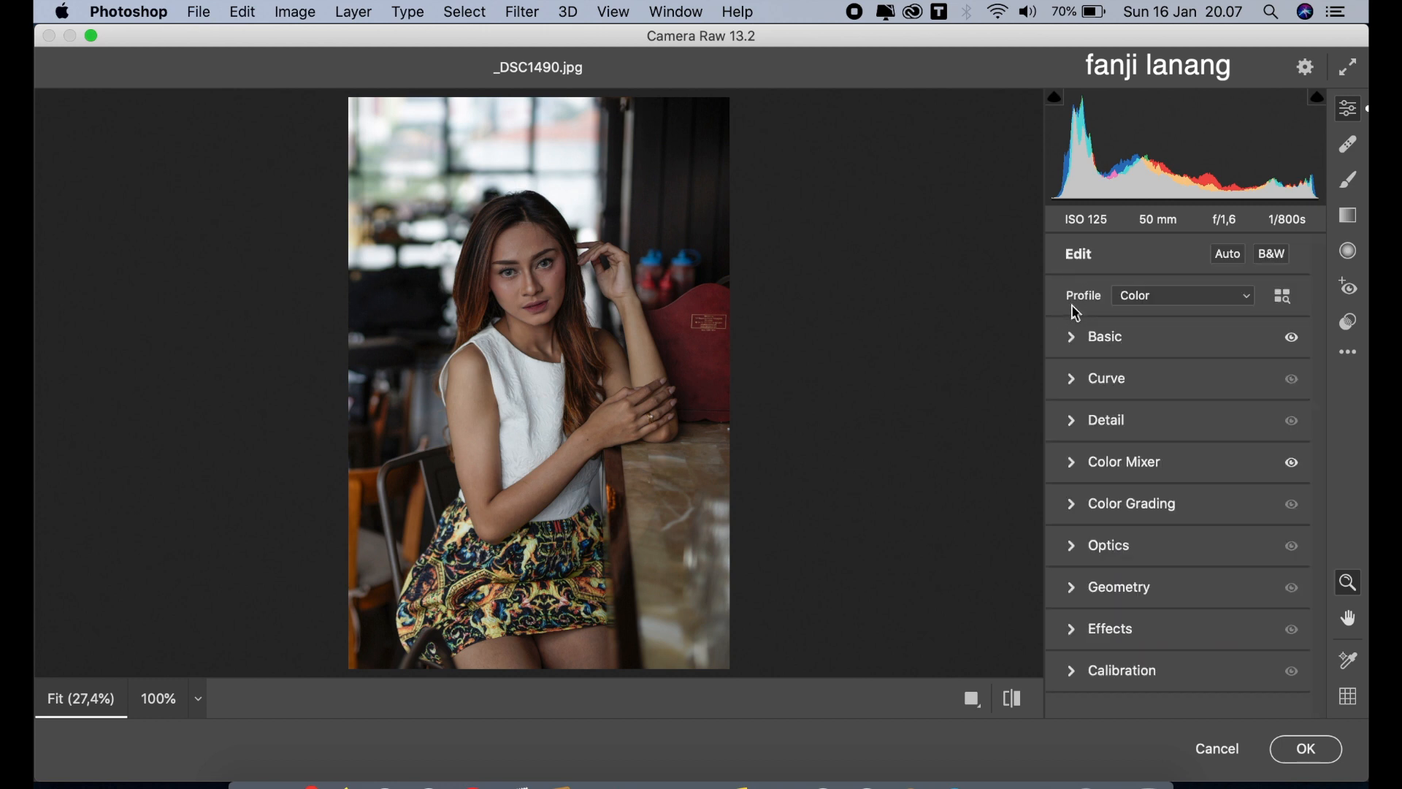
# Tint the shadows in Color Grading with Hue 29 and Saturation 15
pyautogui.click(1072, 503)
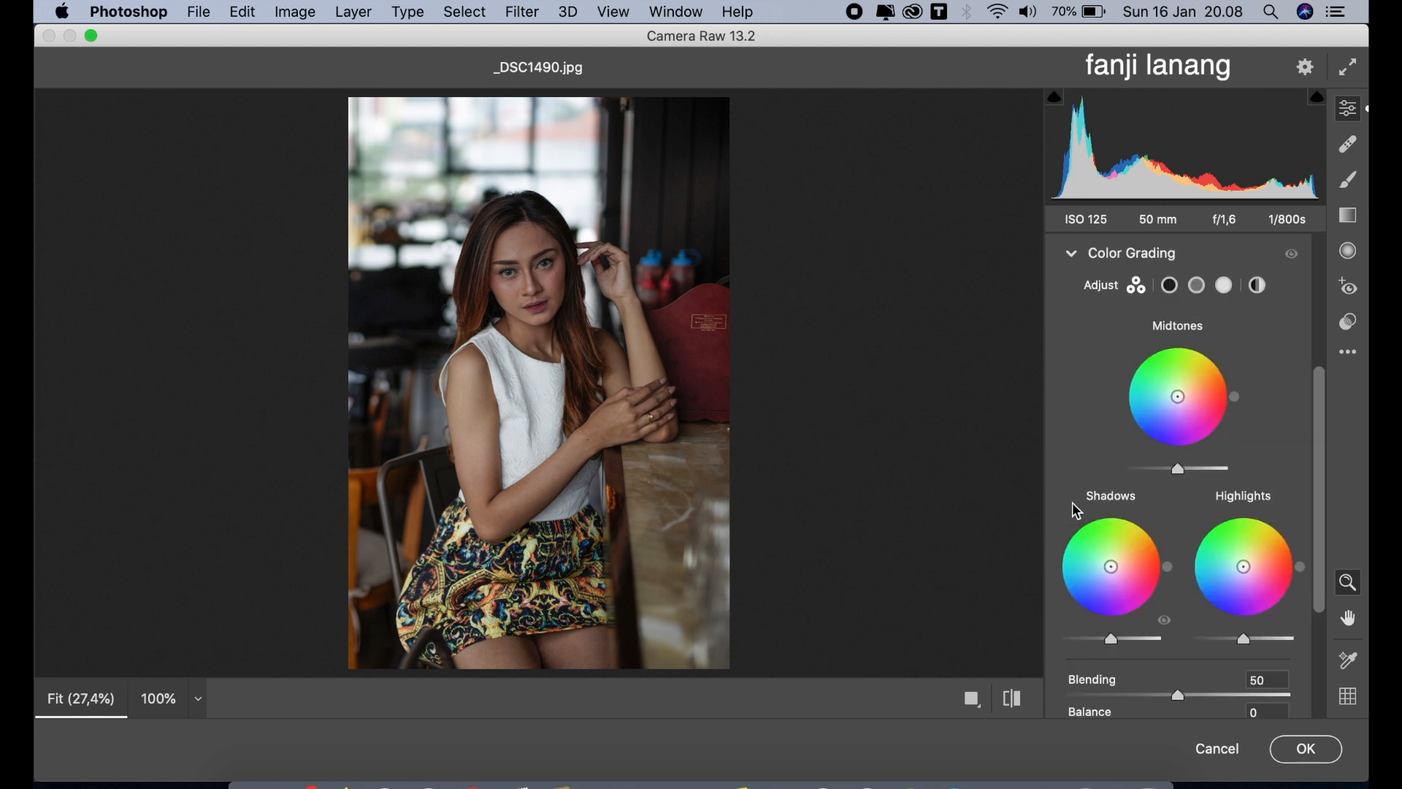
pyautogui.click(1171, 286)
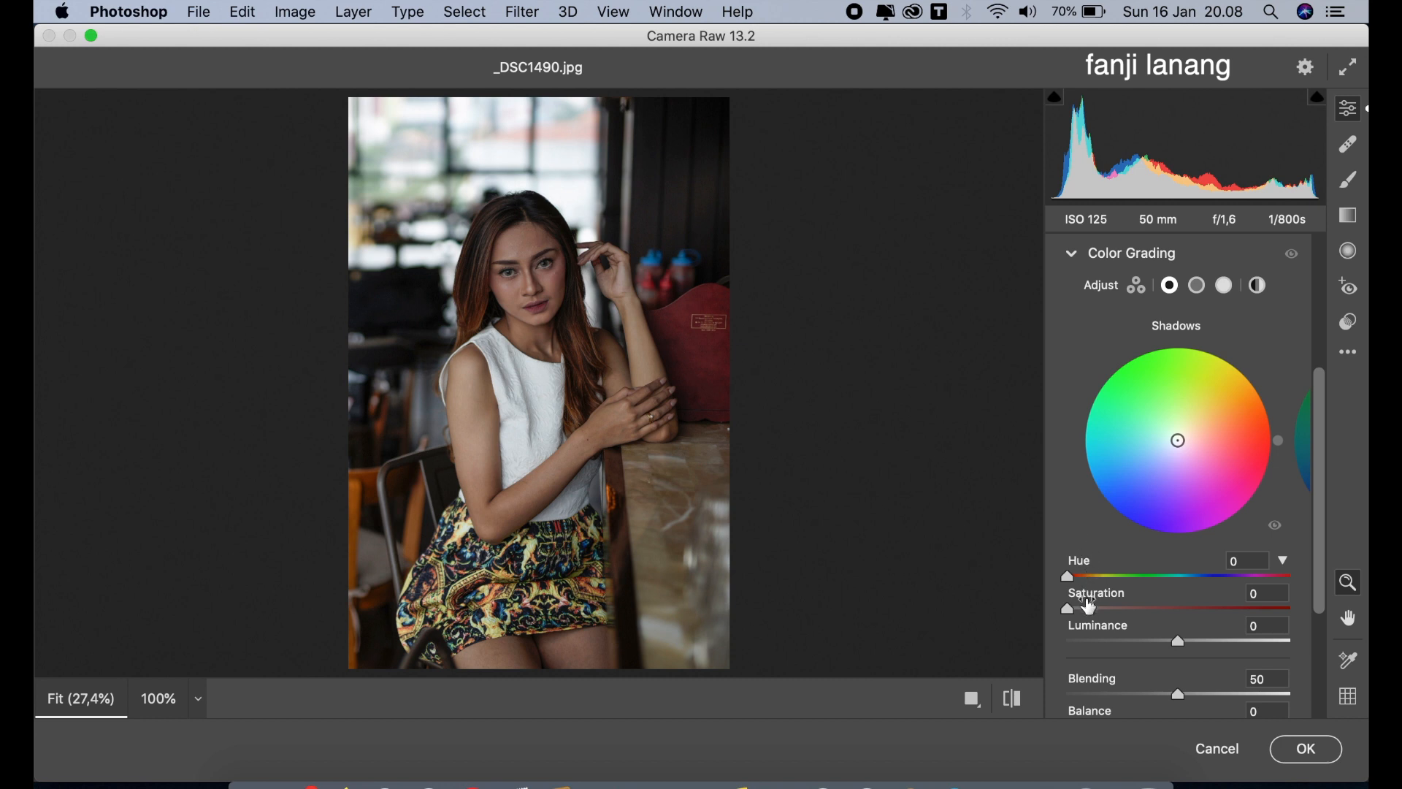
pyautogui.moveTo(1093, 610)
pyautogui.mouseDown()
pyautogui.moveTo(1117, 617)
pyautogui.moveTo(1105, 627)
pyautogui.mouseUp()
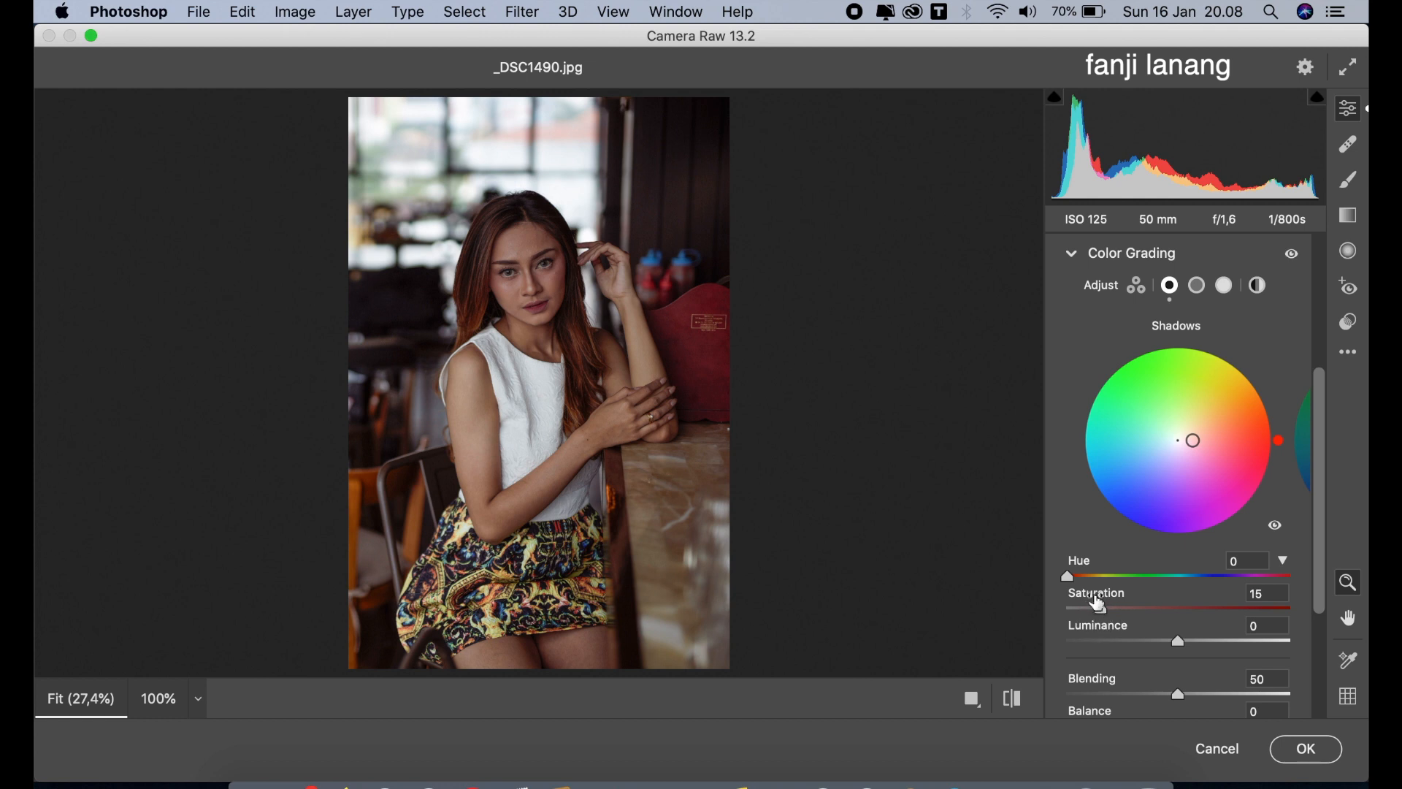
pyautogui.moveTo(1091, 577); pyautogui.dragTo(1085, 574)
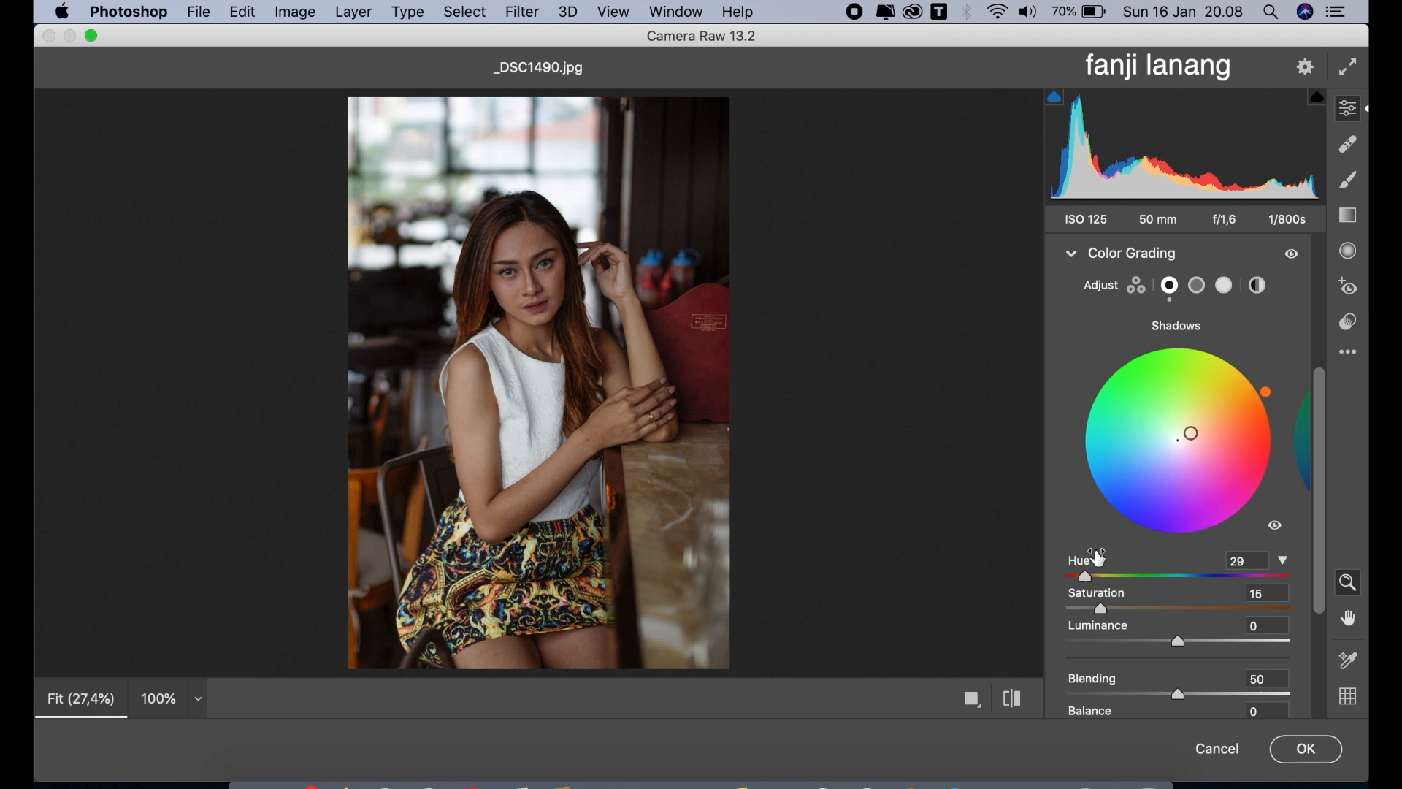
# Tint the highlights in Color Grading with Hue 200 and Saturation 15
pyautogui.click(1226, 286)
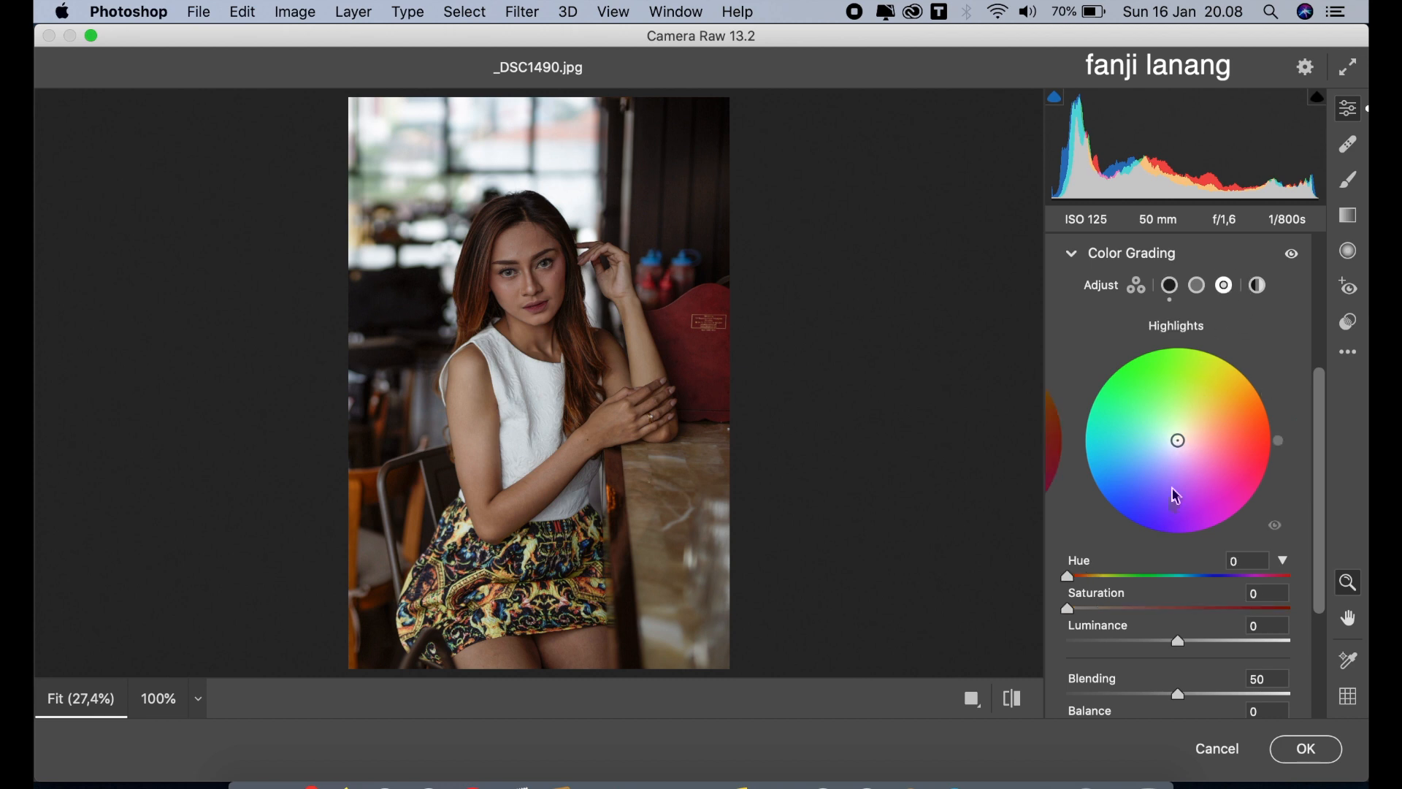
pyautogui.moveTo(1143, 580); pyautogui.dragTo(1193, 592)
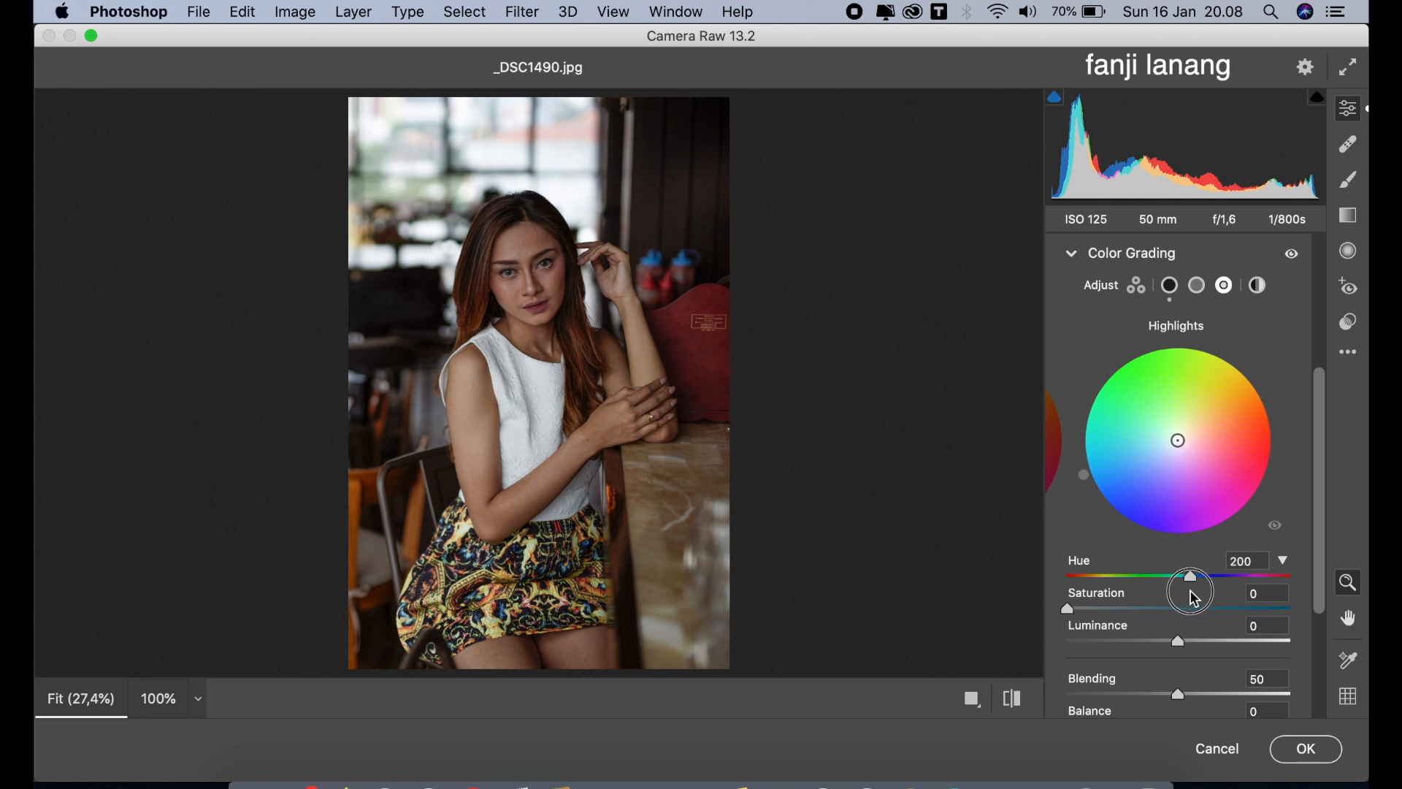
pyautogui.moveTo(1108, 613); pyautogui.dragTo(1105, 615)
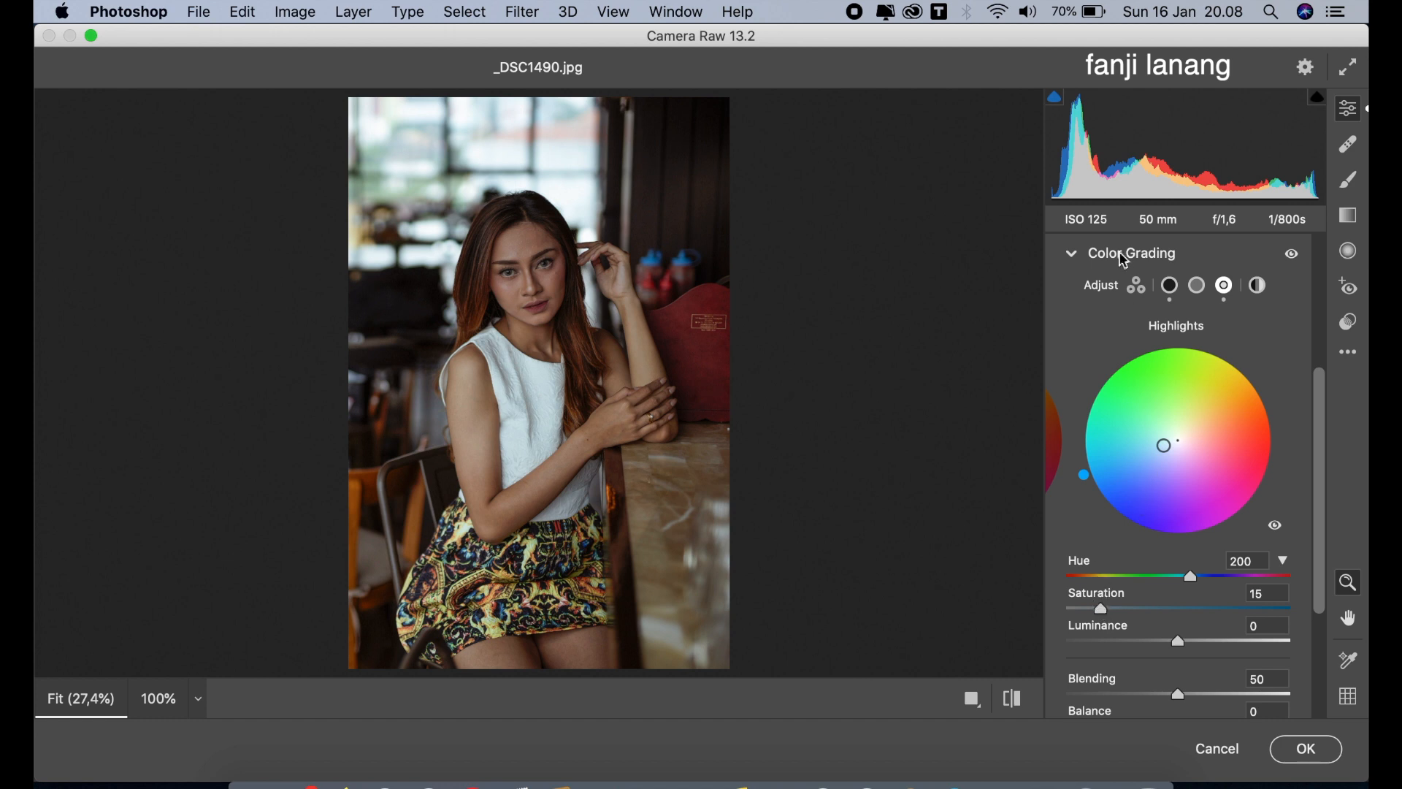
pyautogui.click(1073, 255)
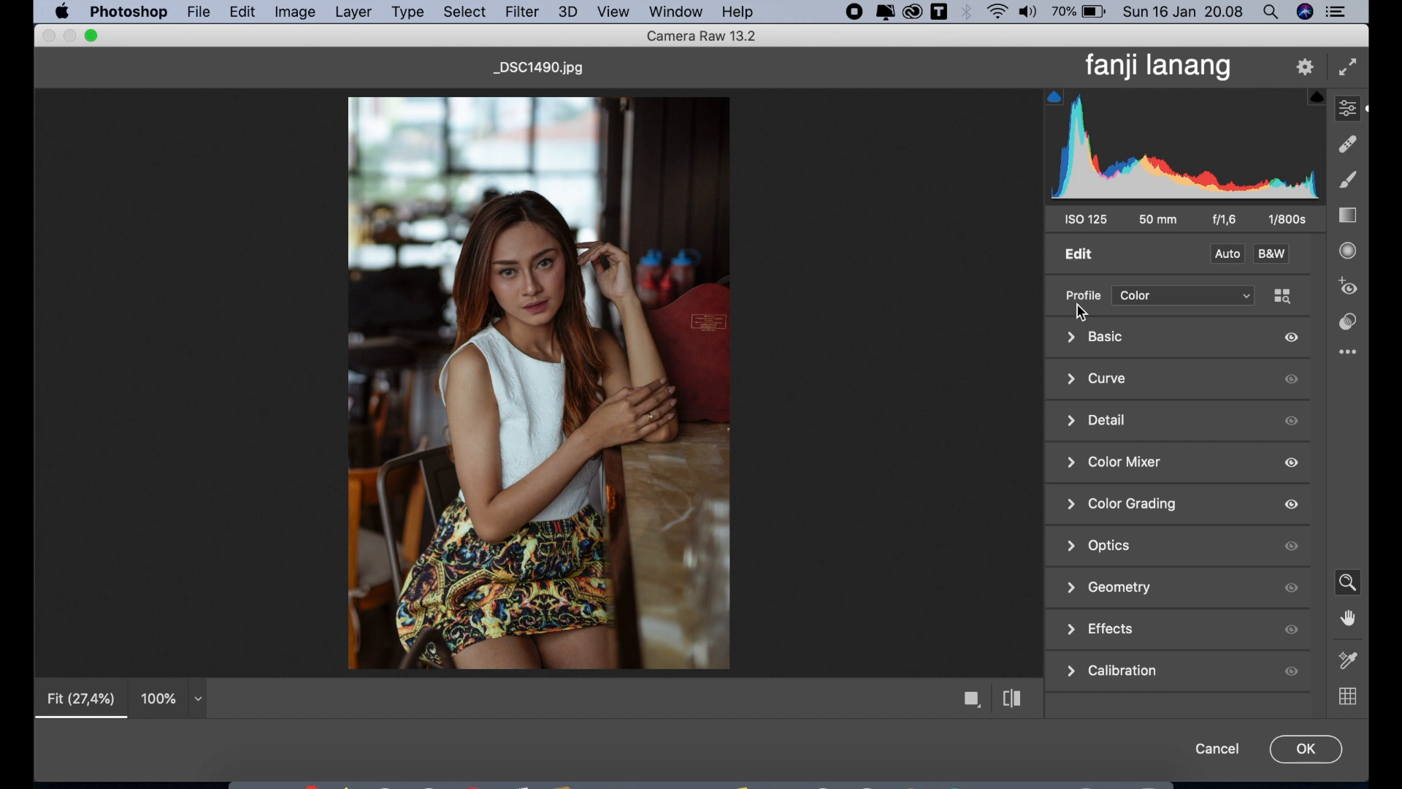
# Darken the photo's edges with an Optics Vignette of -100 and a Midpoint of 26
pyautogui.click(1078, 559)
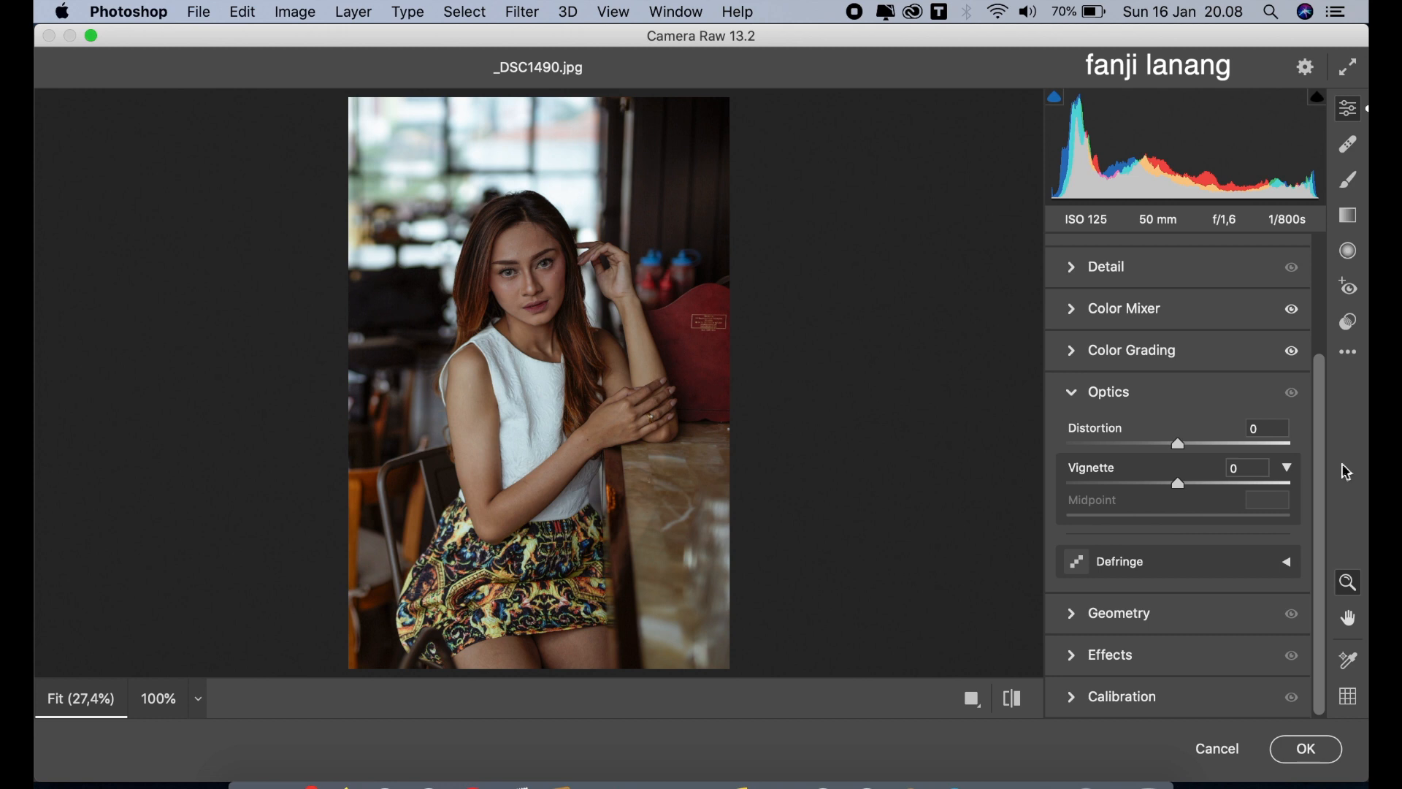
pyautogui.moveTo(1147, 488); pyautogui.dragTo(1064, 484)
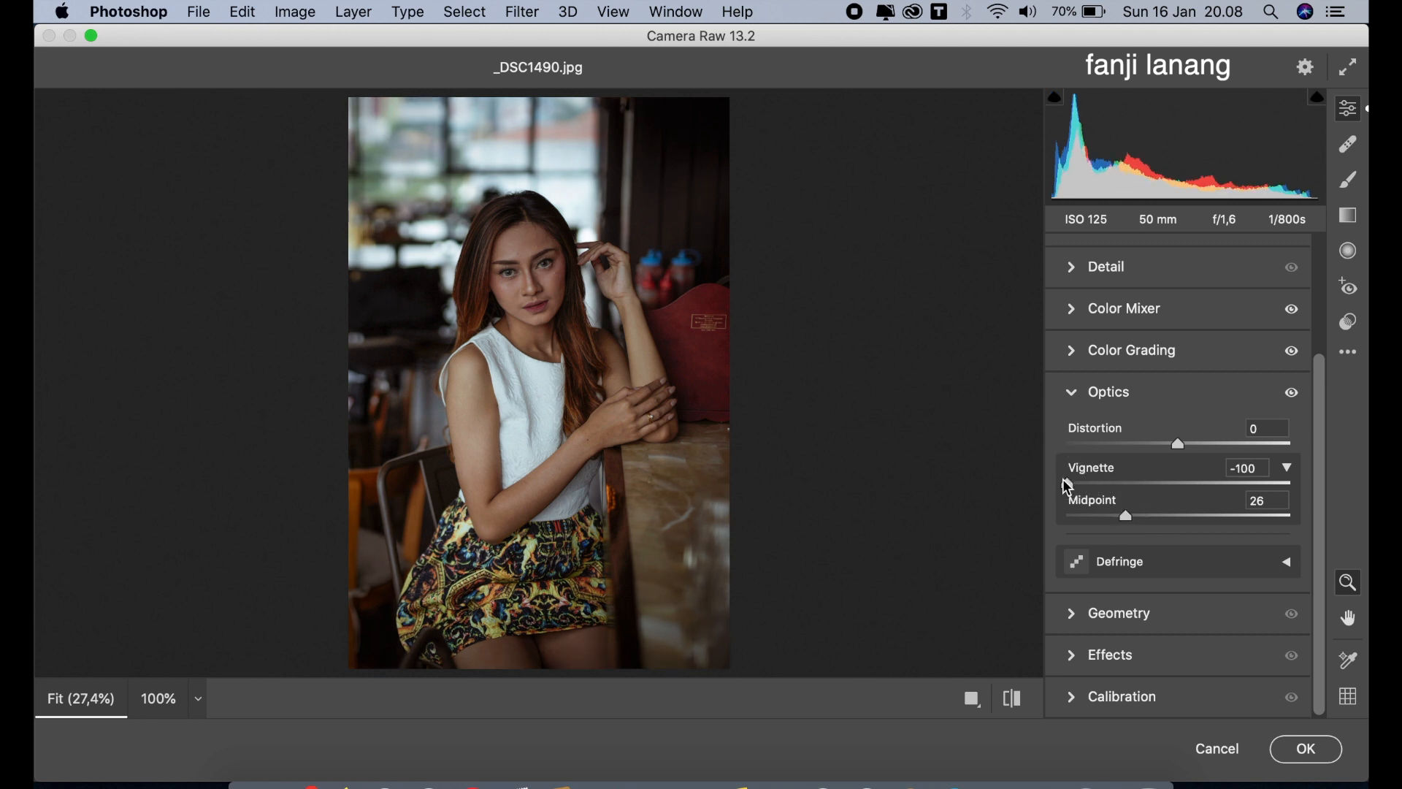
pyautogui.click(1073, 393)
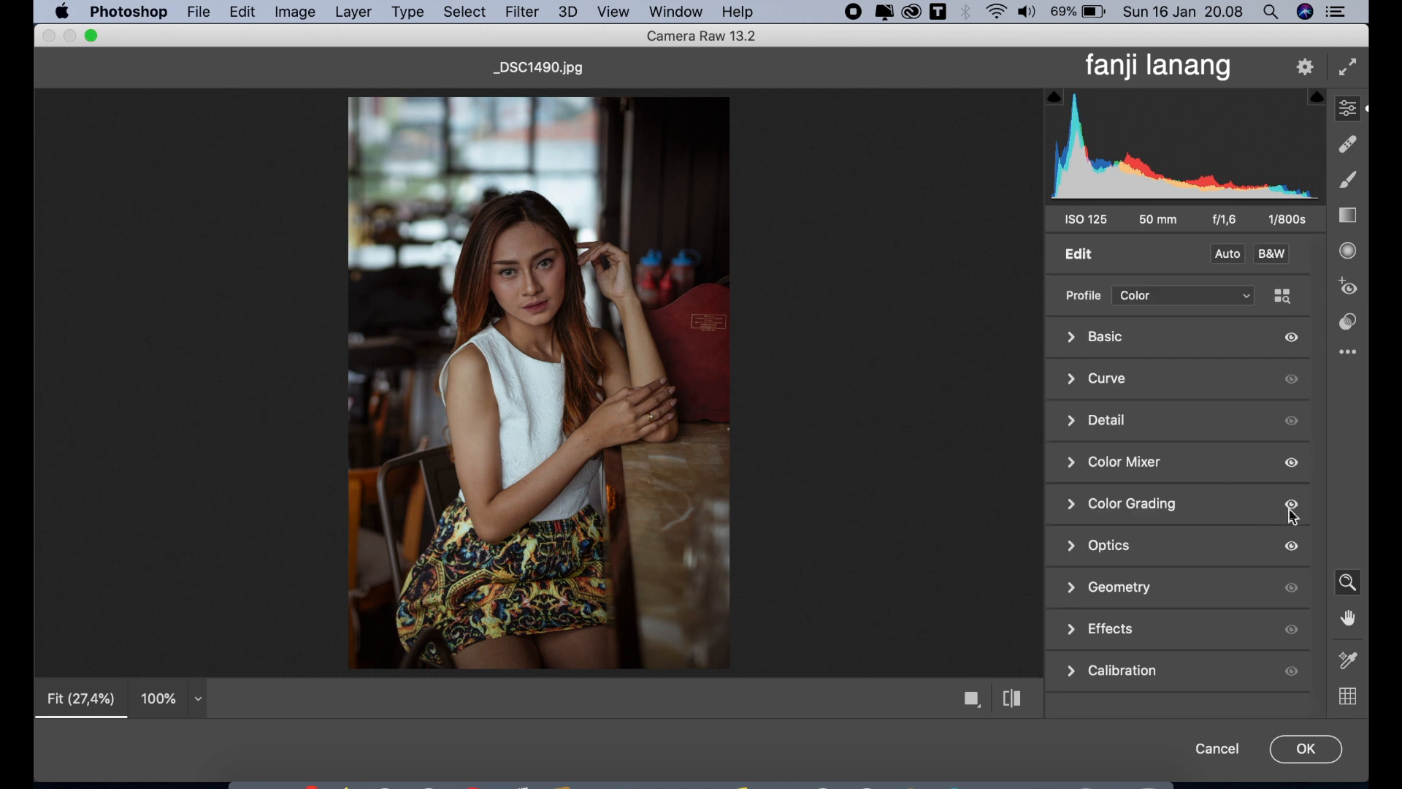
# Set the Calibration hues to Red Primary +30, Green Primary -25 and Blue Primary -30, and adjust the primaries' saturation
pyautogui.click(1076, 672)
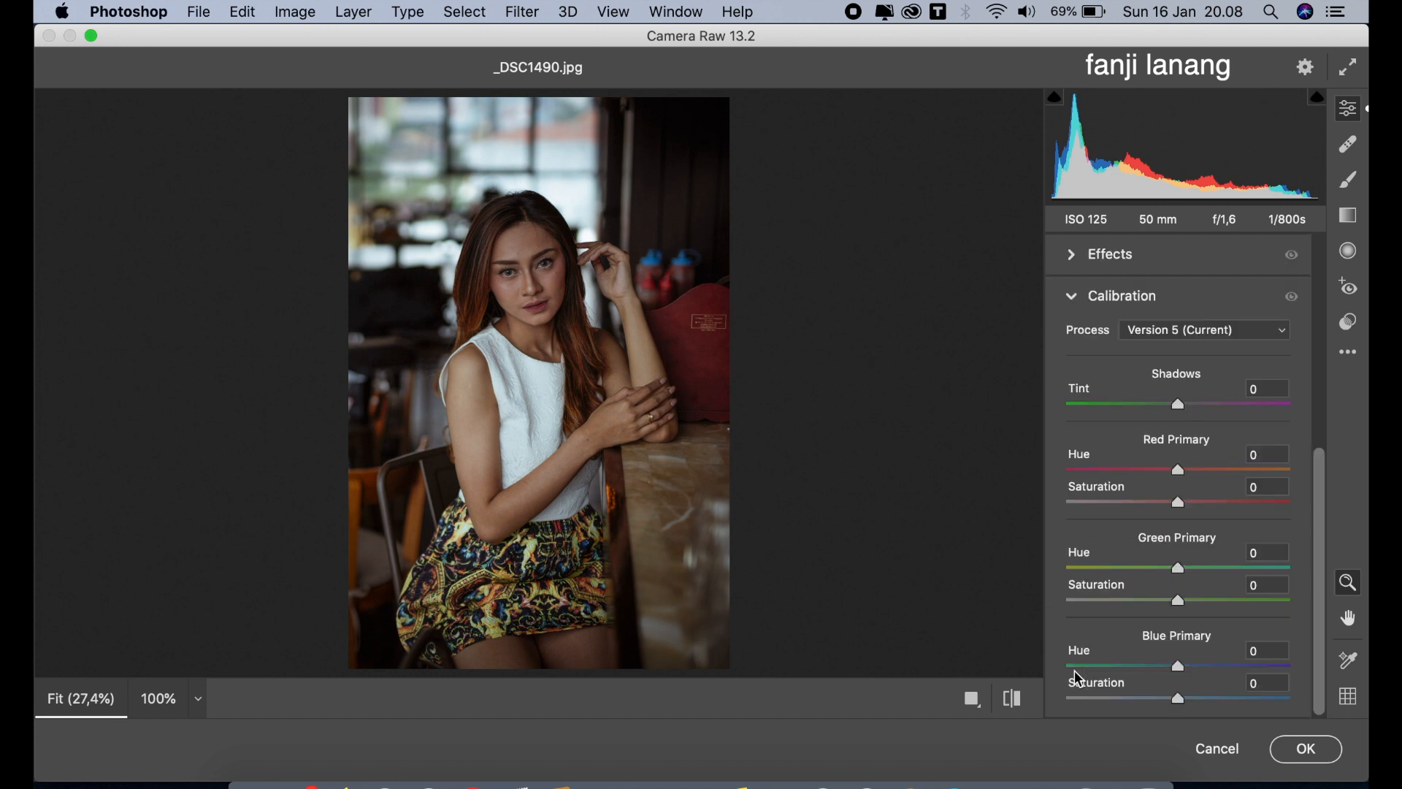
pyautogui.moveTo(1209, 472); pyautogui.dragTo(1213, 476)
pyautogui.moveTo(1199, 566); pyautogui.dragTo(1154, 585)
pyautogui.moveTo(1141, 669)
pyautogui.mouseDown()
pyautogui.moveTo(1122, 672)
pyautogui.moveTo(1150, 679)
pyautogui.moveTo(1140, 672)
pyautogui.mouseUp()
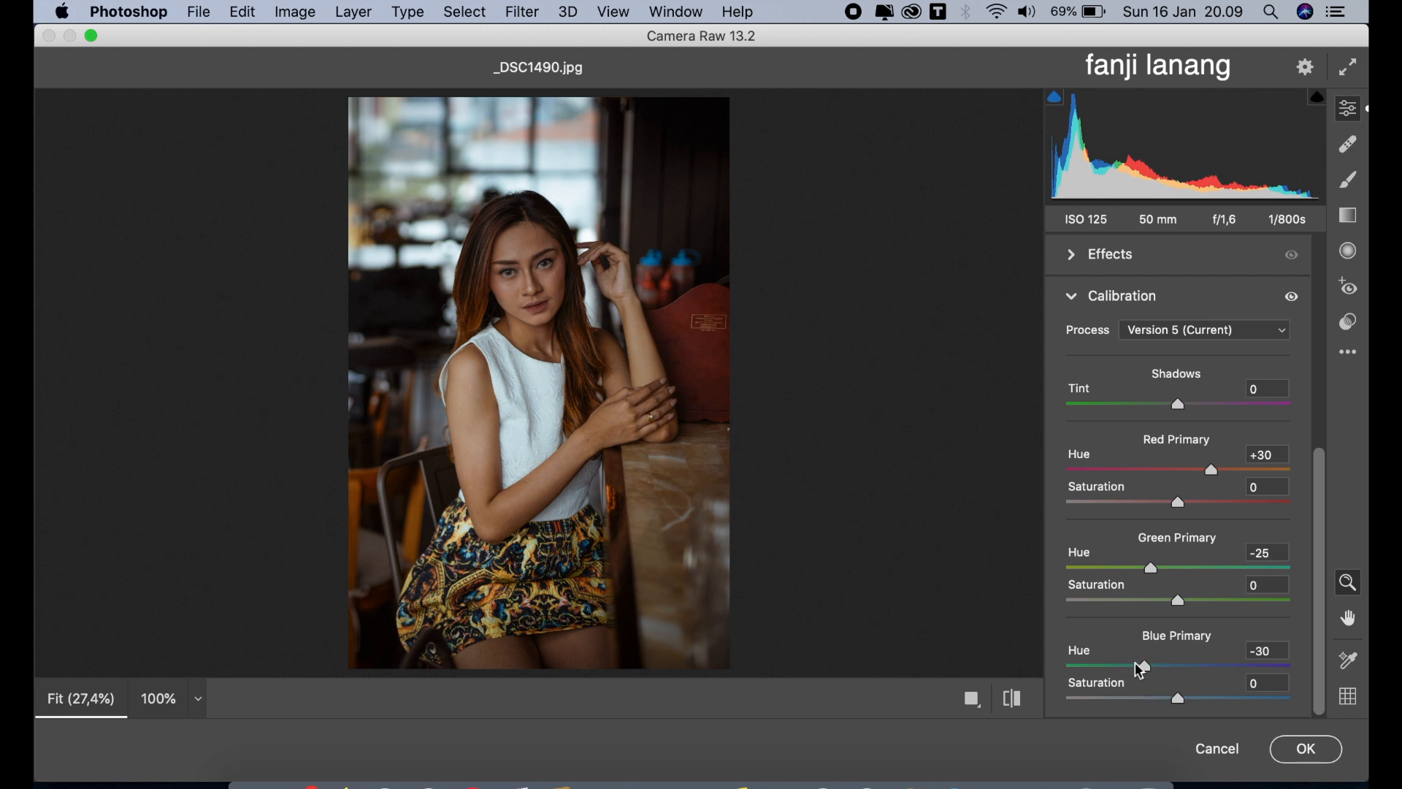
pyautogui.moveTo(1184, 509); pyautogui.dragTo(1134, 591)
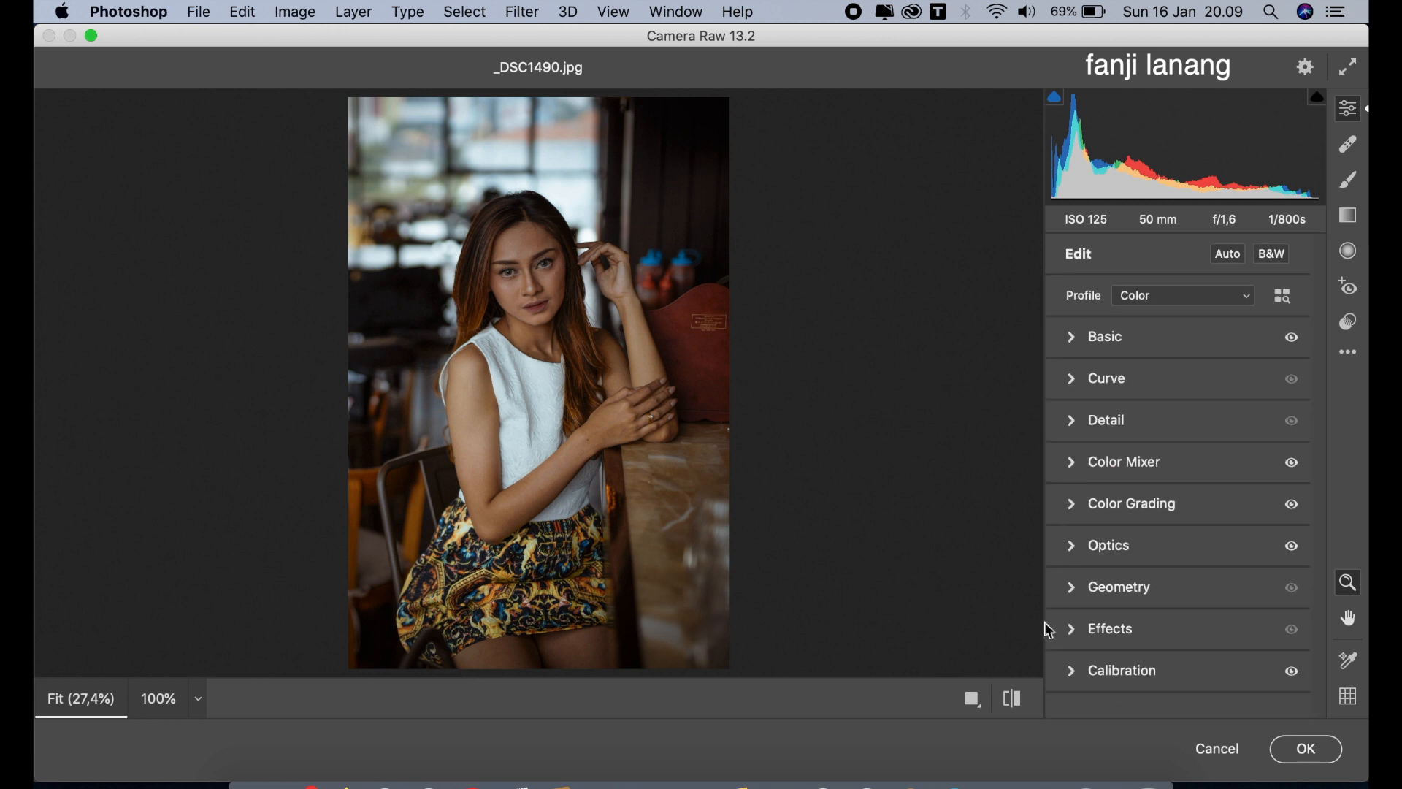
# Compare the before and after versions side by side and apply the Camera Raw adjustments to the layer
pyautogui.click(971, 699)
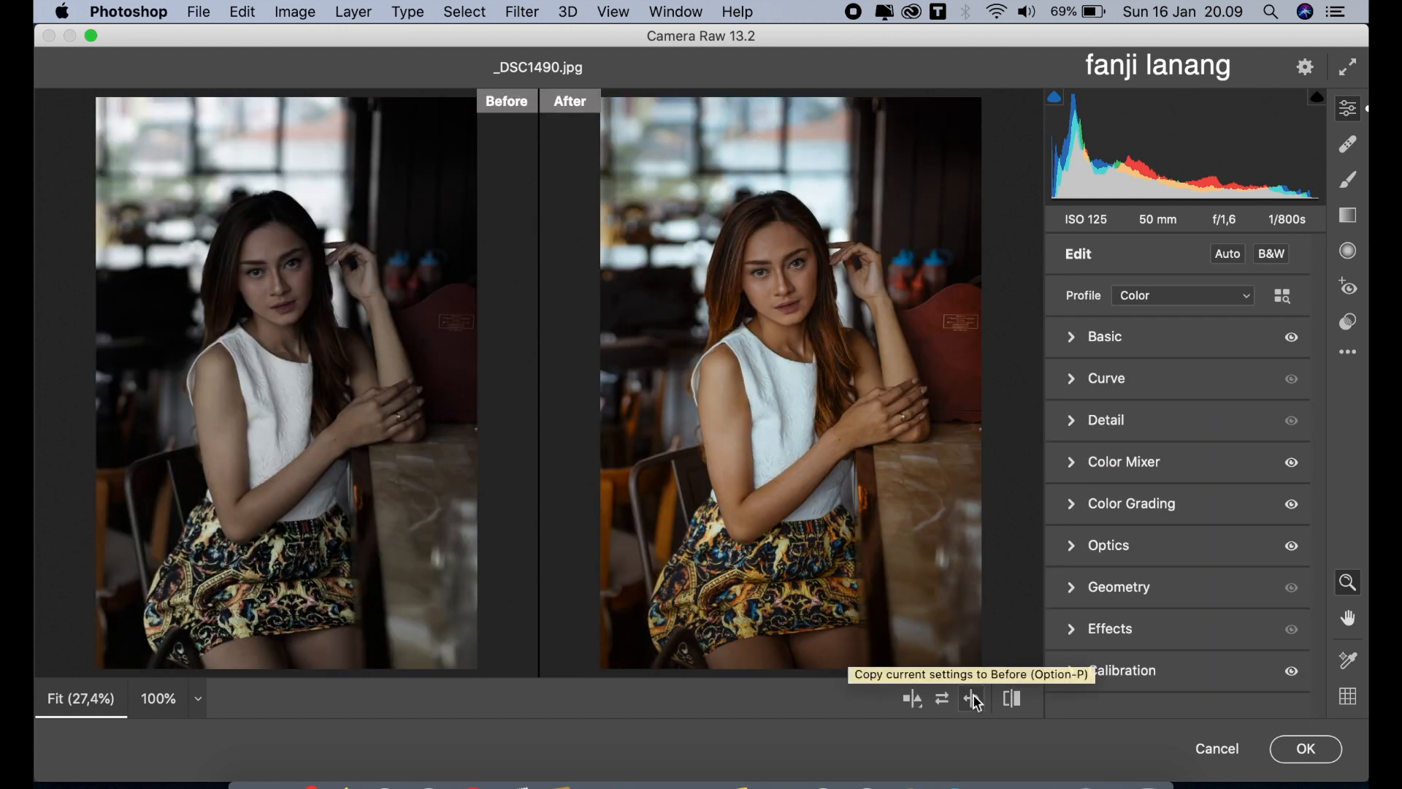
pyautogui.click(1307, 748)
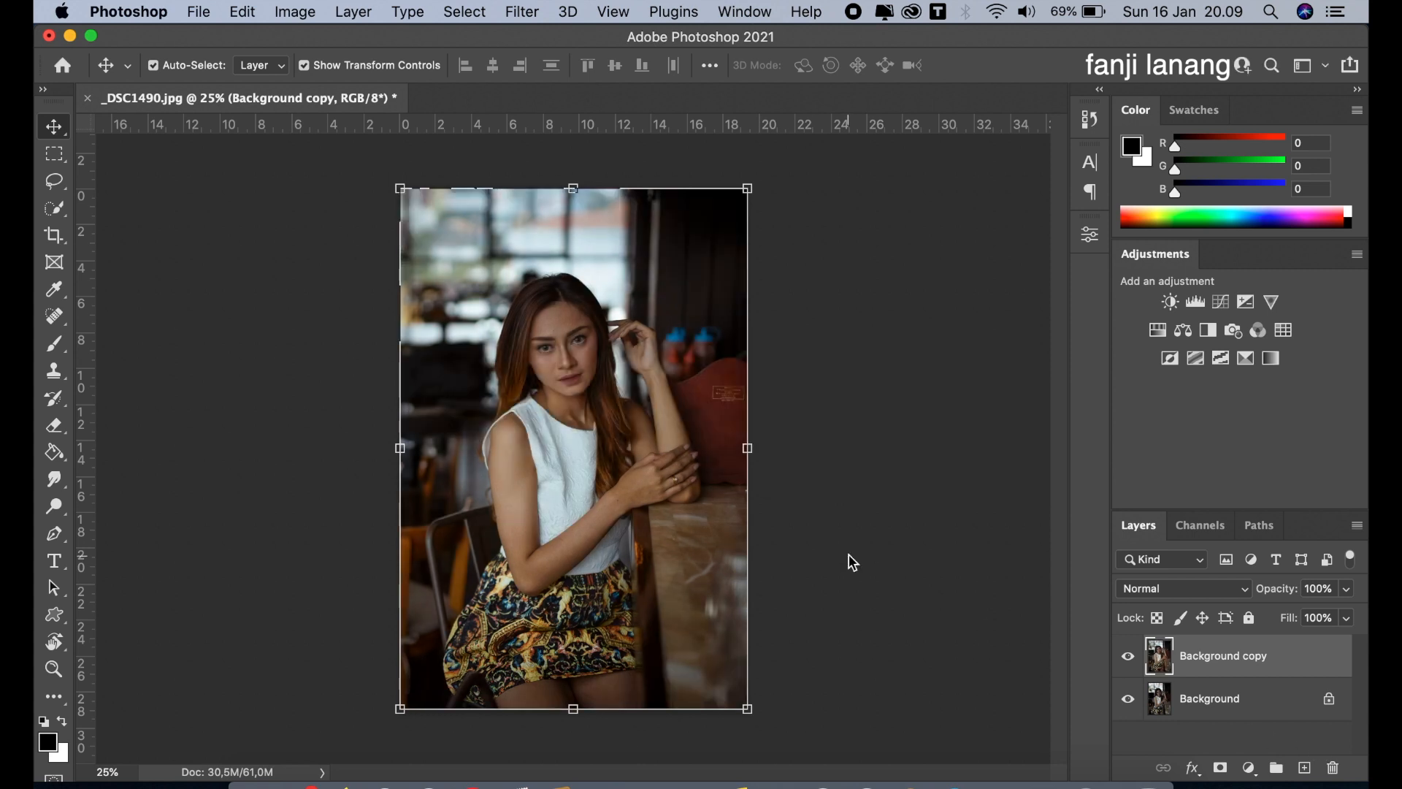
# Add a Brightness/Contrast adjustment layer above the graded copy and raise its Brightness to 13
pyautogui.click(1250, 767)
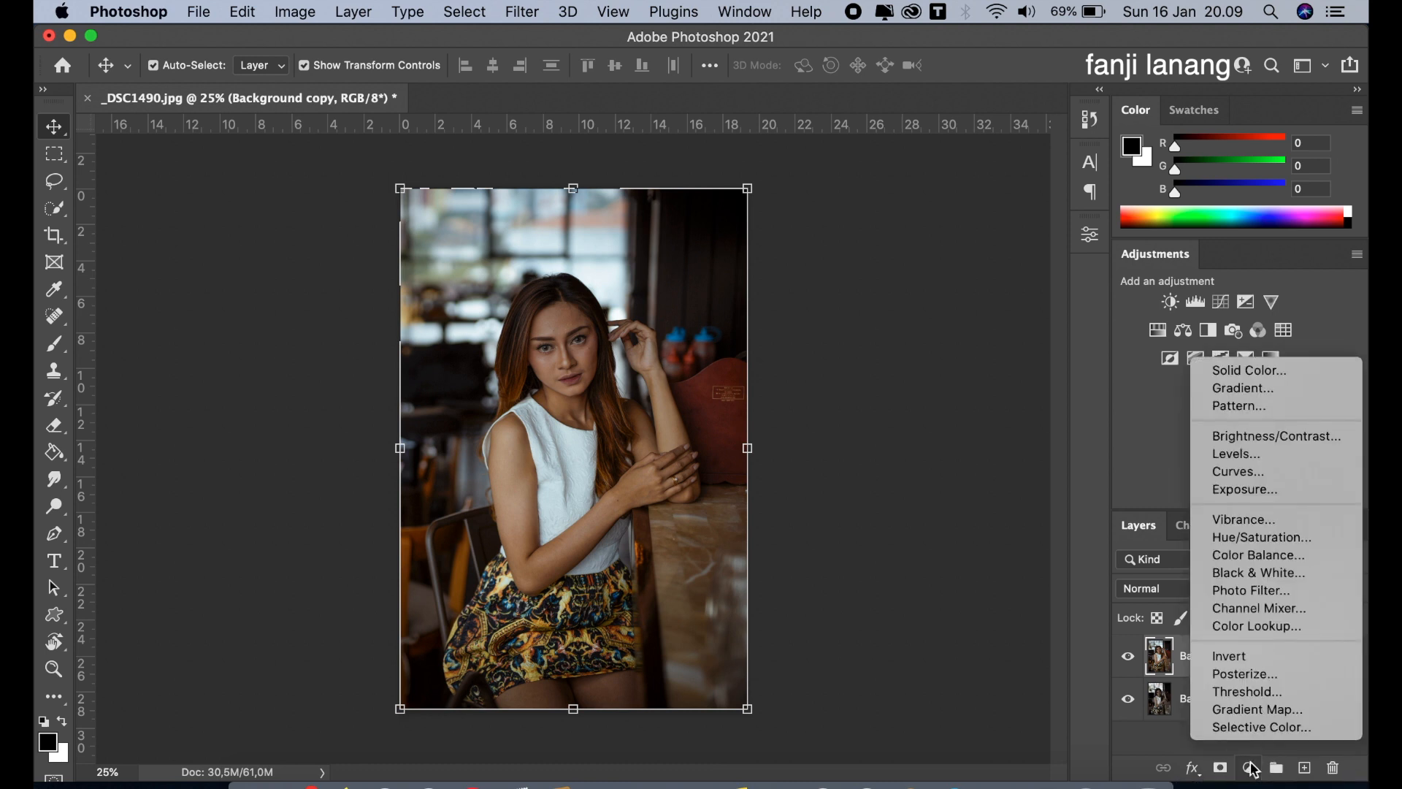
pyautogui.click(1225, 439)
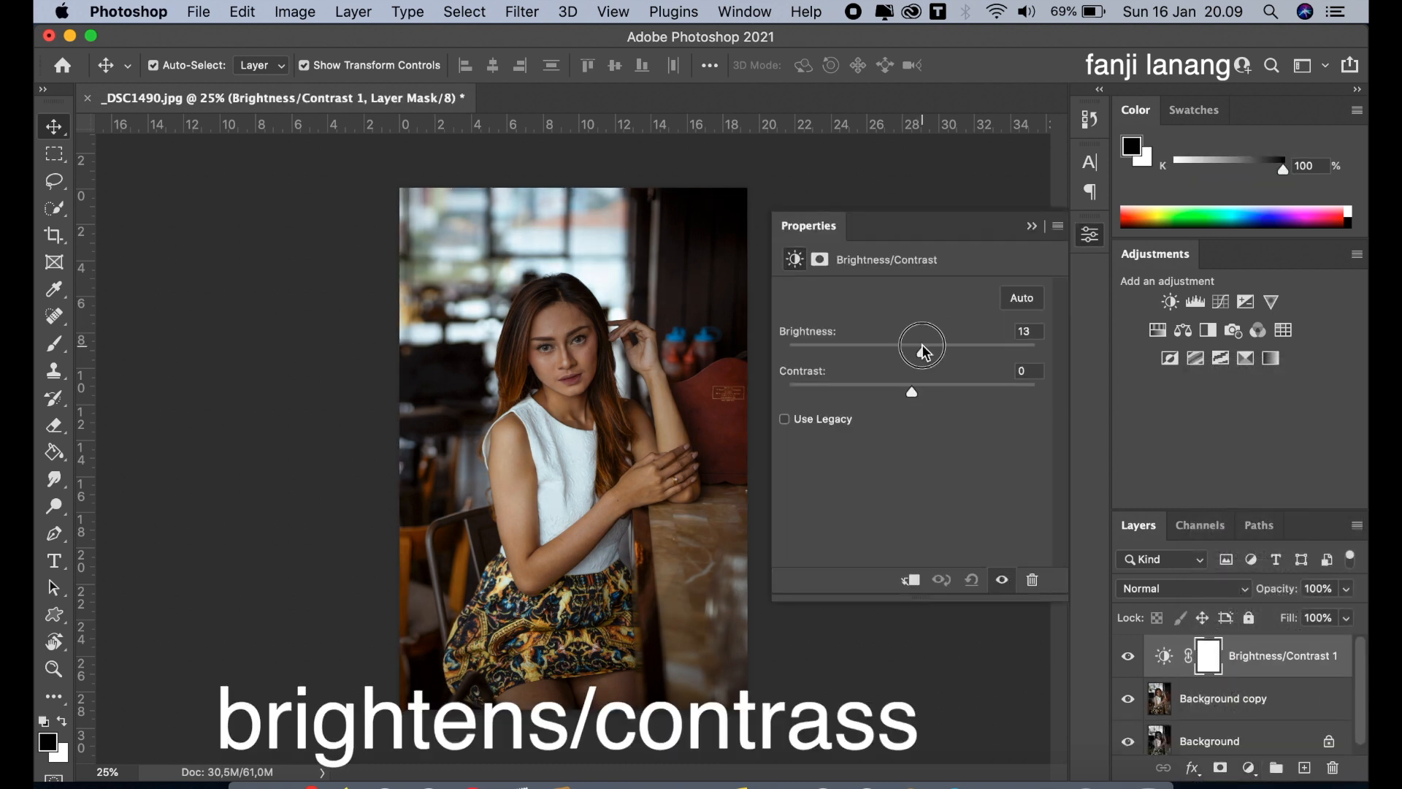
pyautogui.click(921, 345)
pyautogui.click(1033, 227)
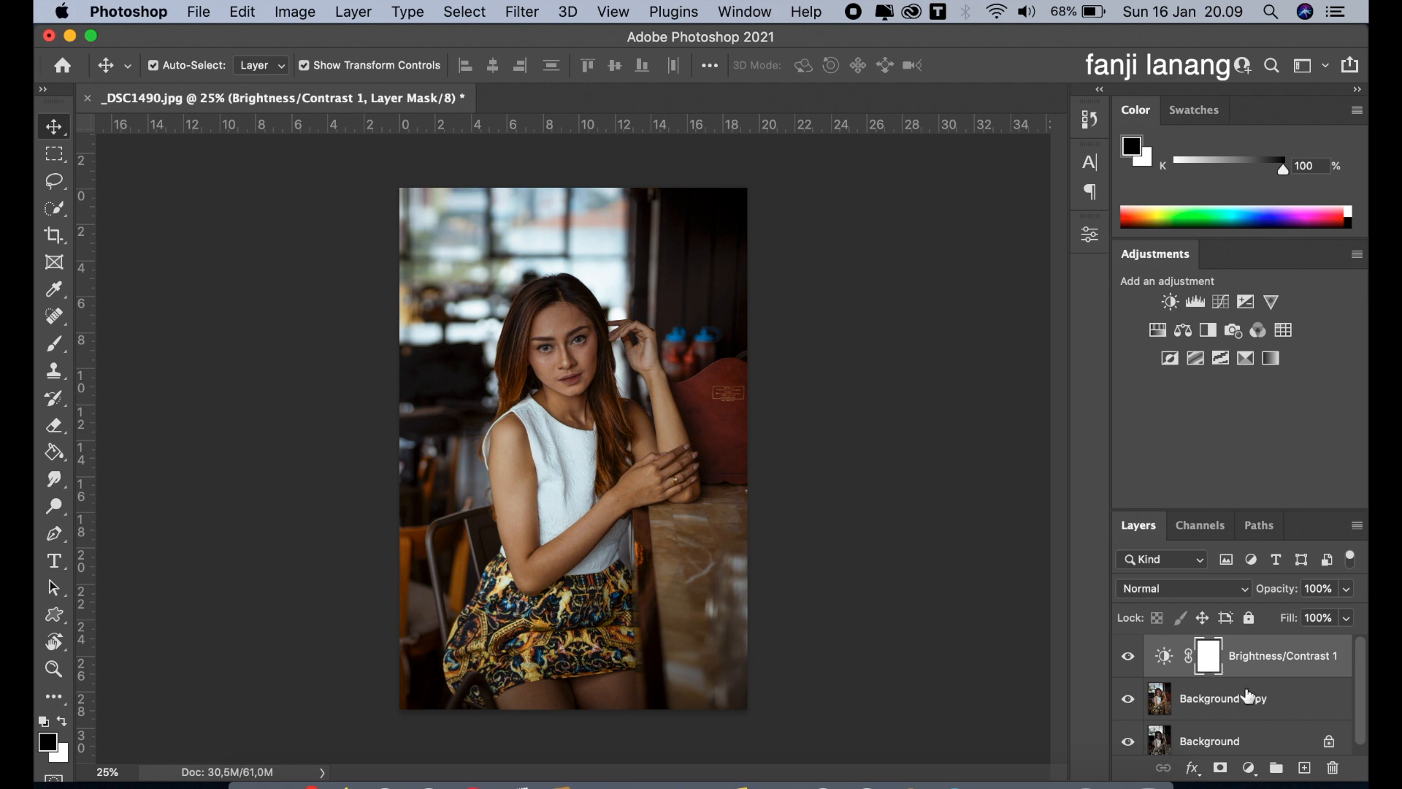
# Create a new blank layer above the adjustment and choose the 900 px signature brush for painting
pyautogui.click(1304, 767)
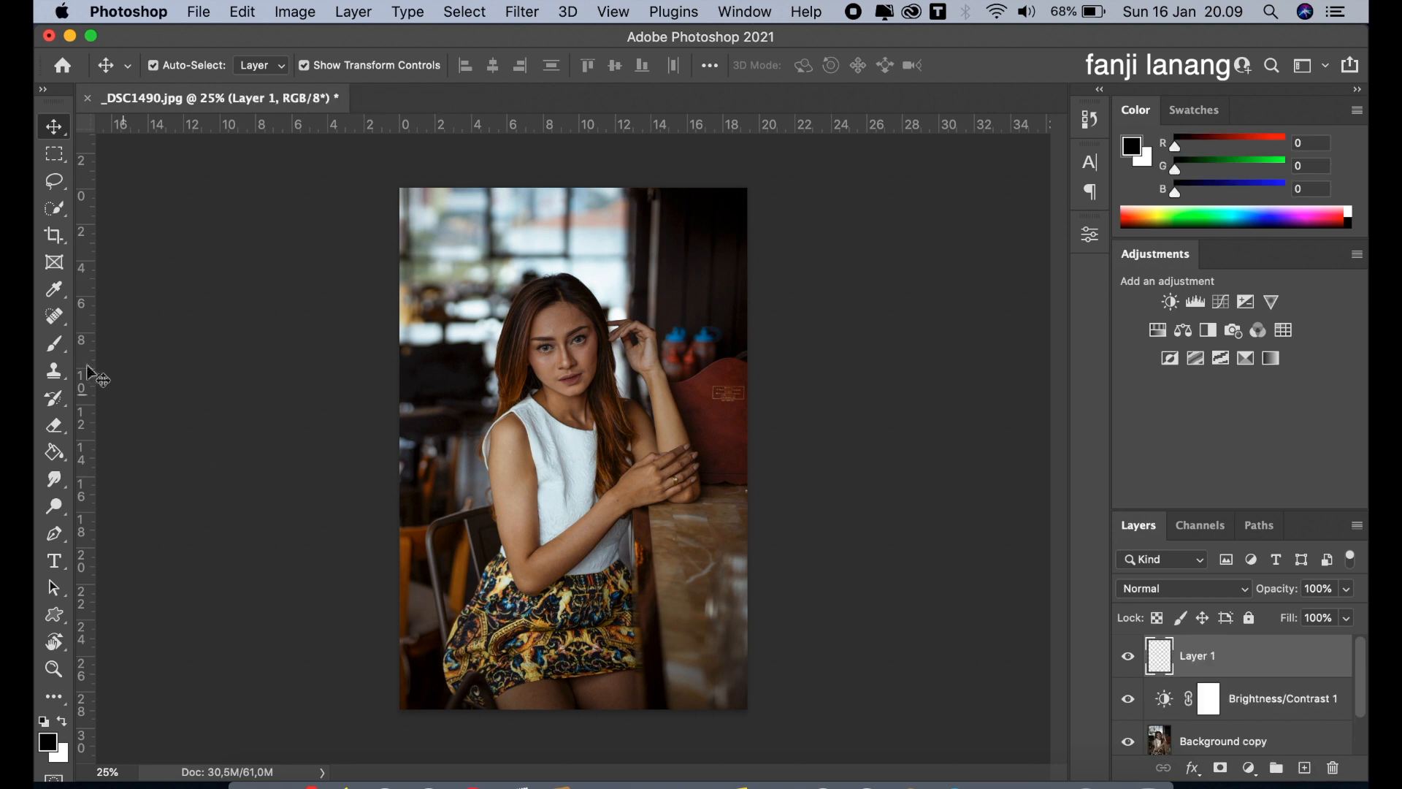
pyautogui.click(55, 343)
pyautogui.click(129, 67)
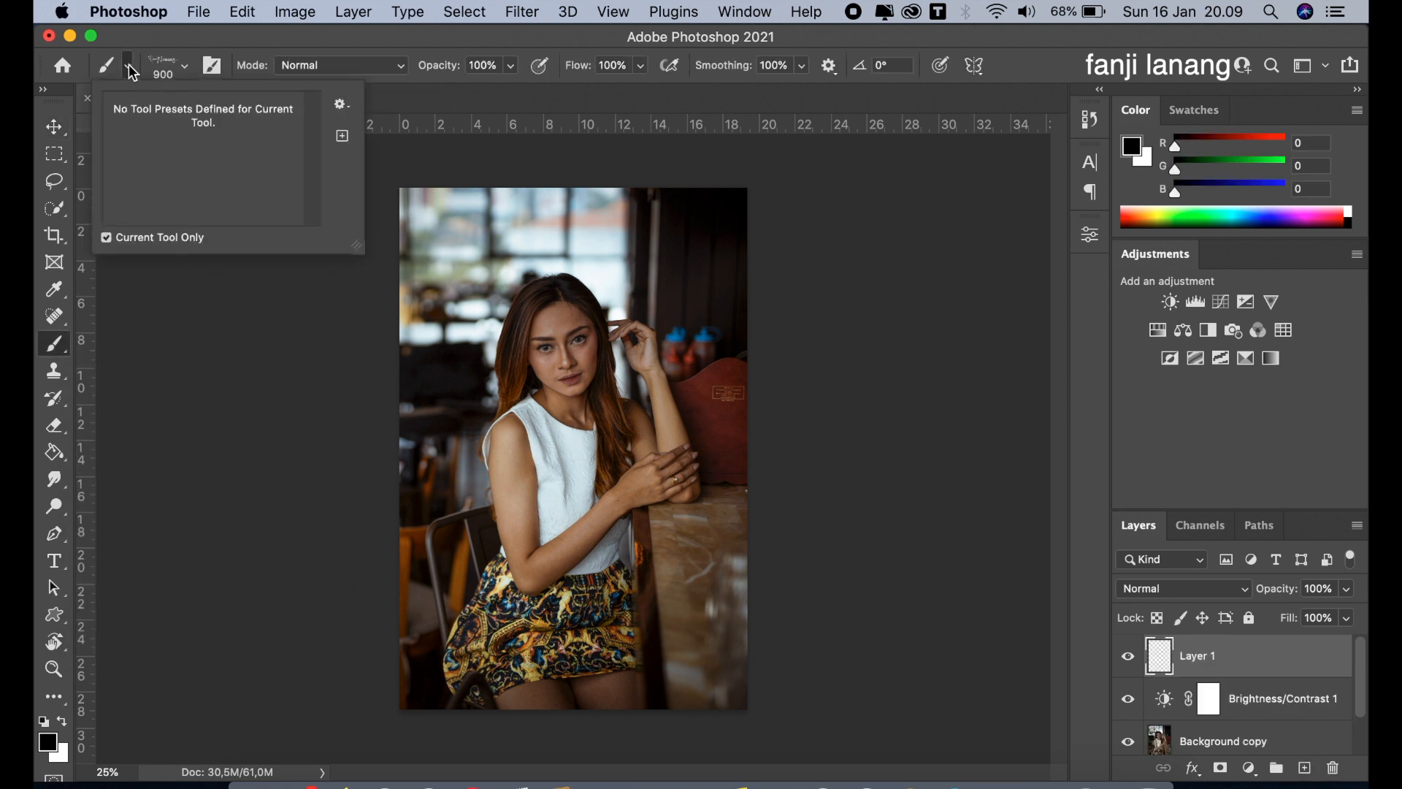
pyautogui.click(180, 72)
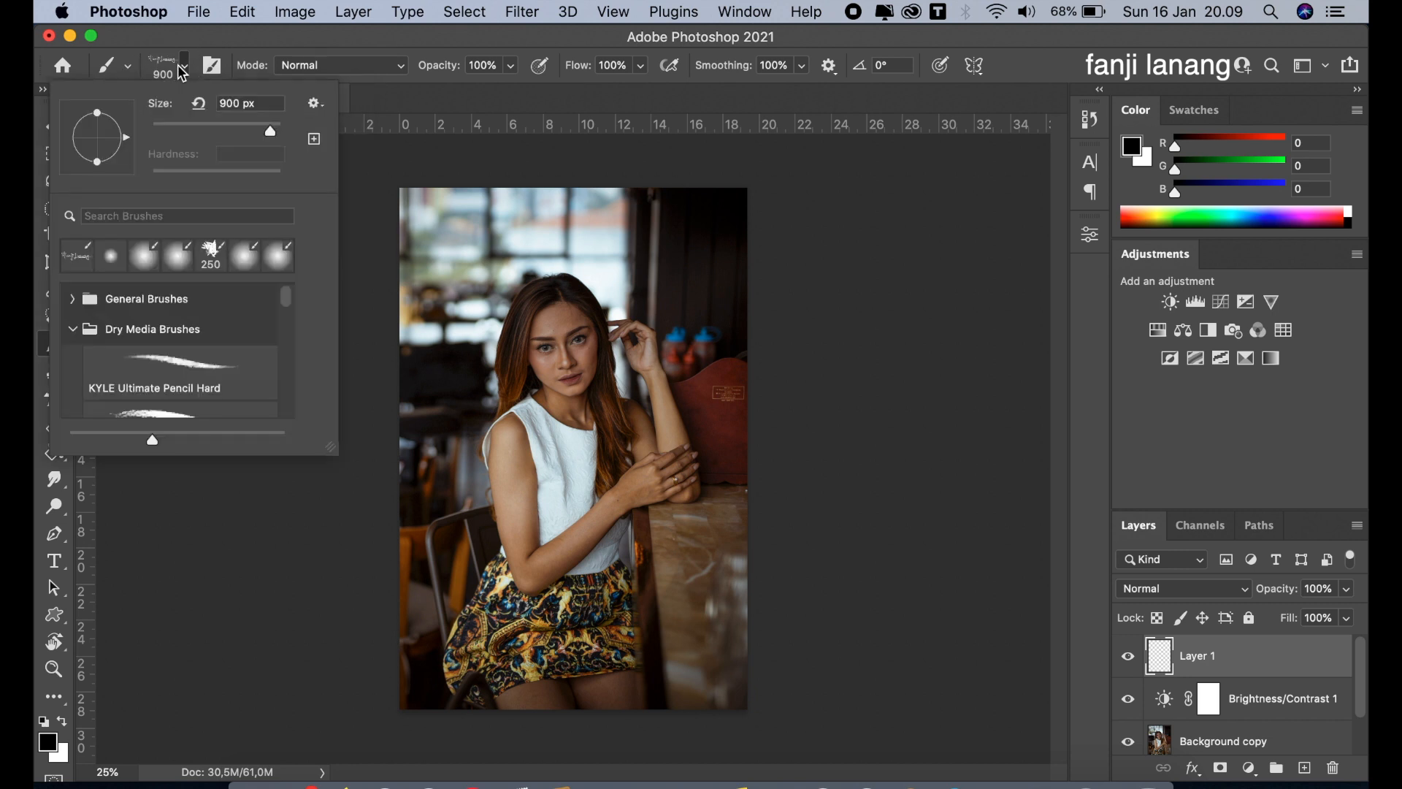
pyautogui.click(76, 255)
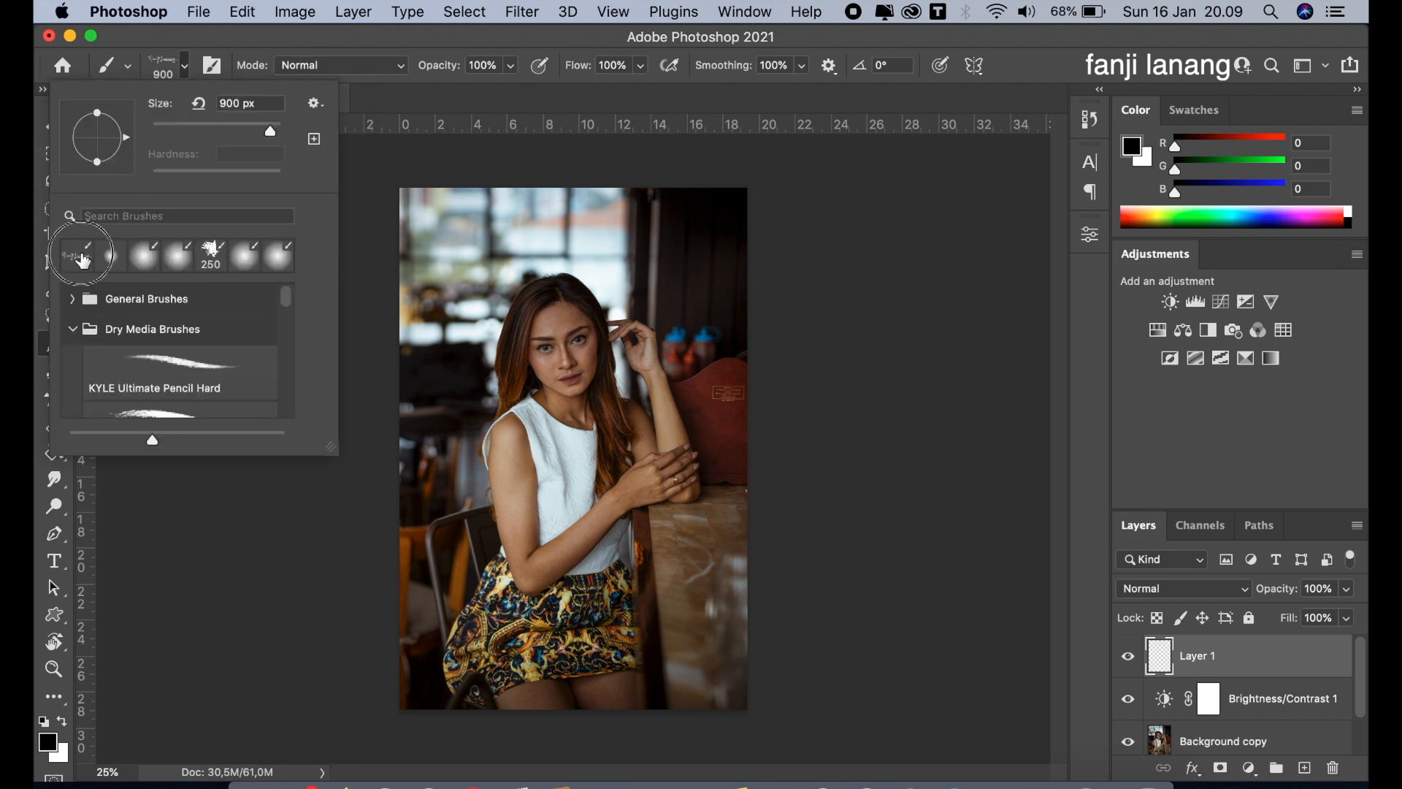
pyautogui.click(1079, 84)
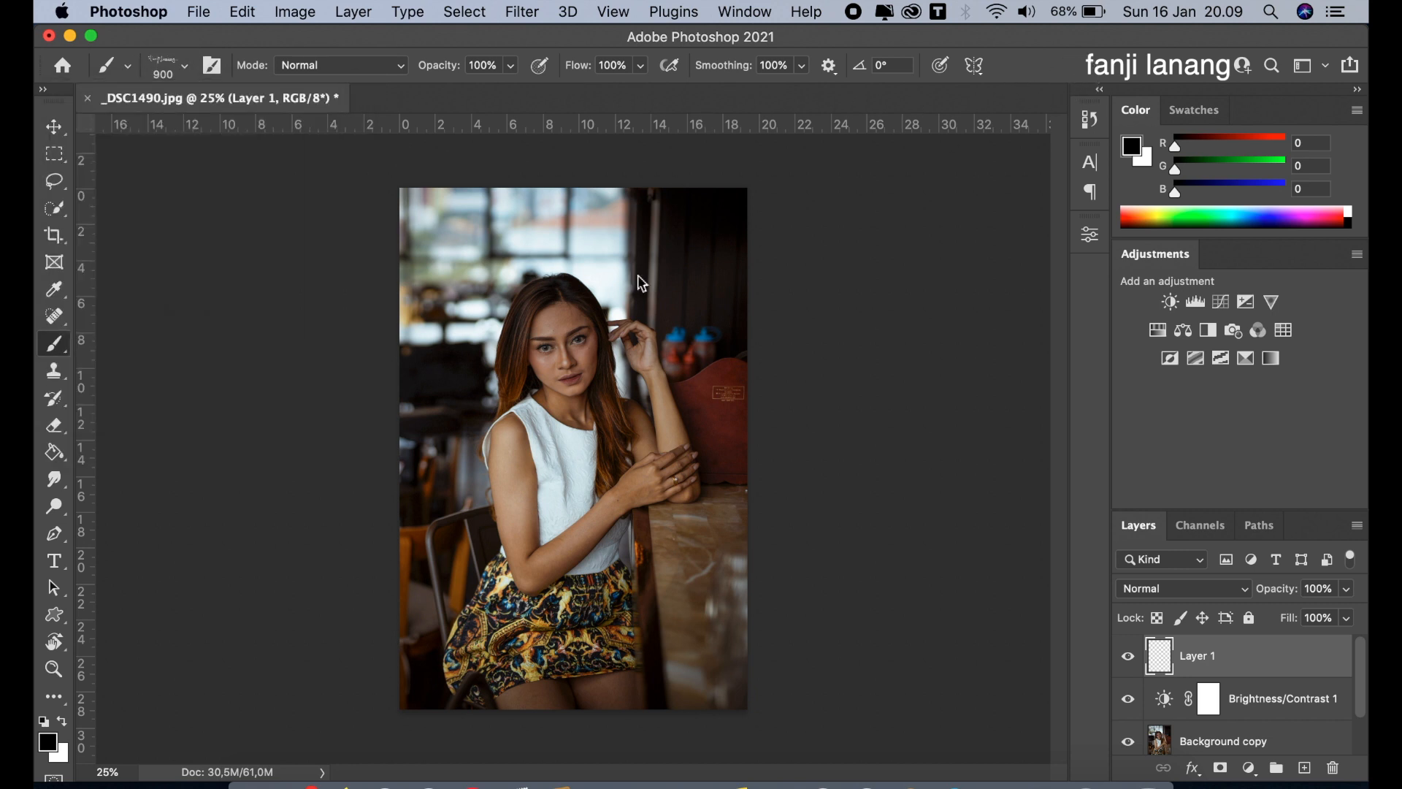
# Stamp the signature in white in the photo's lower-right corner with the brush reduced to 500 px
pyautogui.click(62, 722)
pyautogui.click(671, 673)
pyautogui.press('[')
pyautogui.press('[')
pyautogui.press('[')
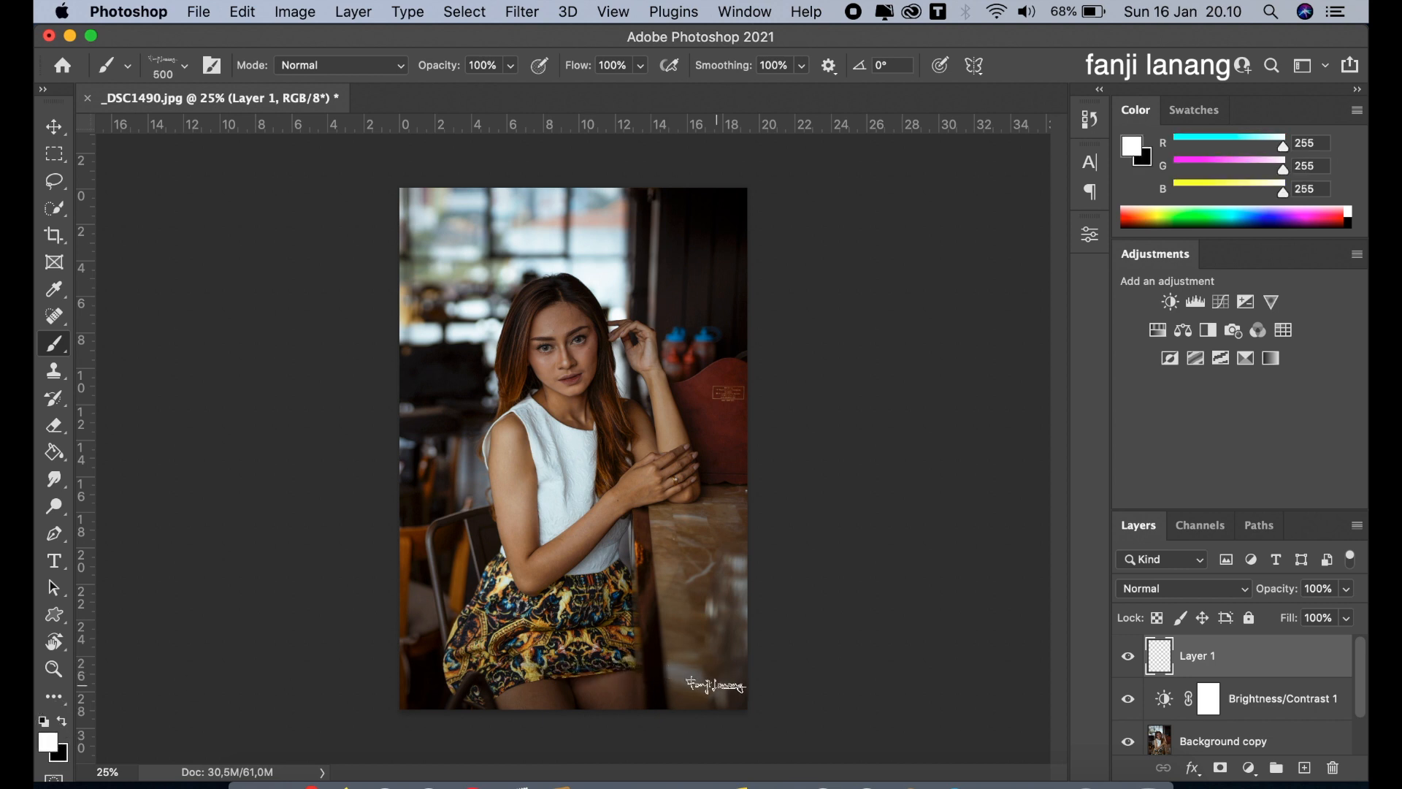